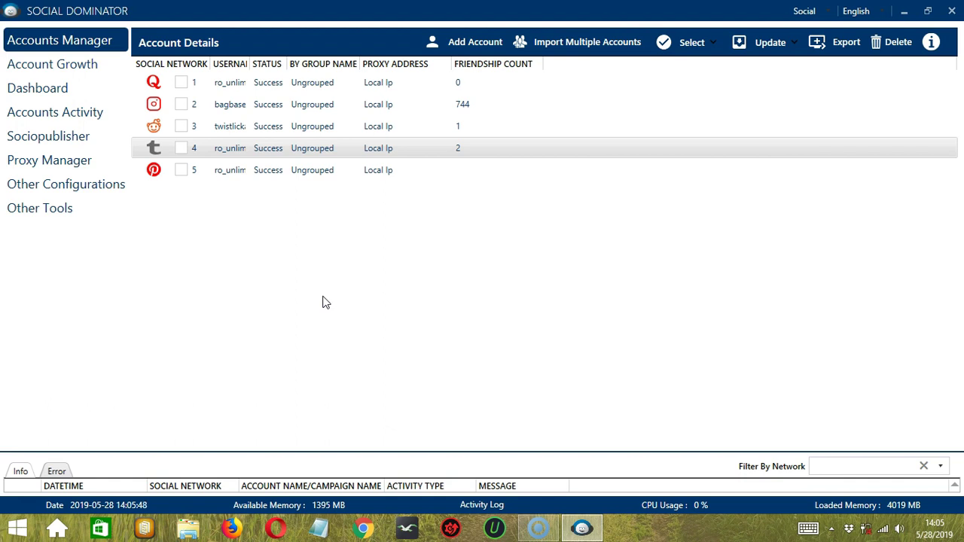
Step: Open the Tumblr account's activity tools with Go to Tools from its Accounts Manager context menu
left_click(310, 280)
right_click(236, 150)
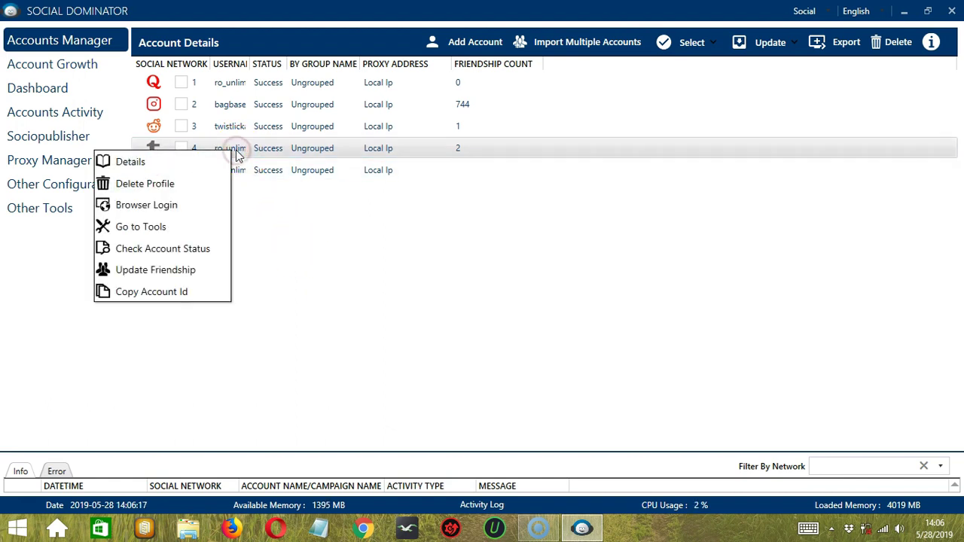
left_click(198, 226)
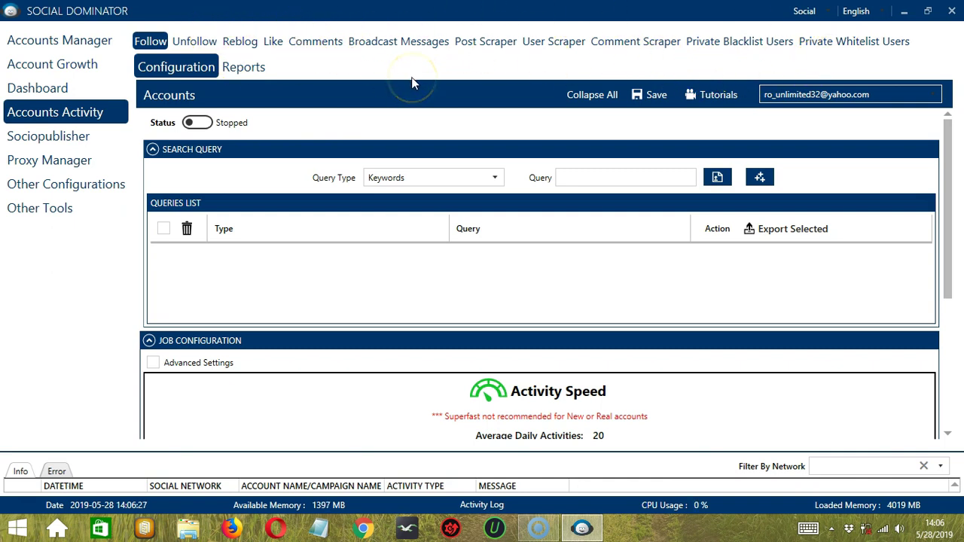
Step: Switch to the Like configuration with Keywords as the query type, cancelling a file import
left_click(276, 44)
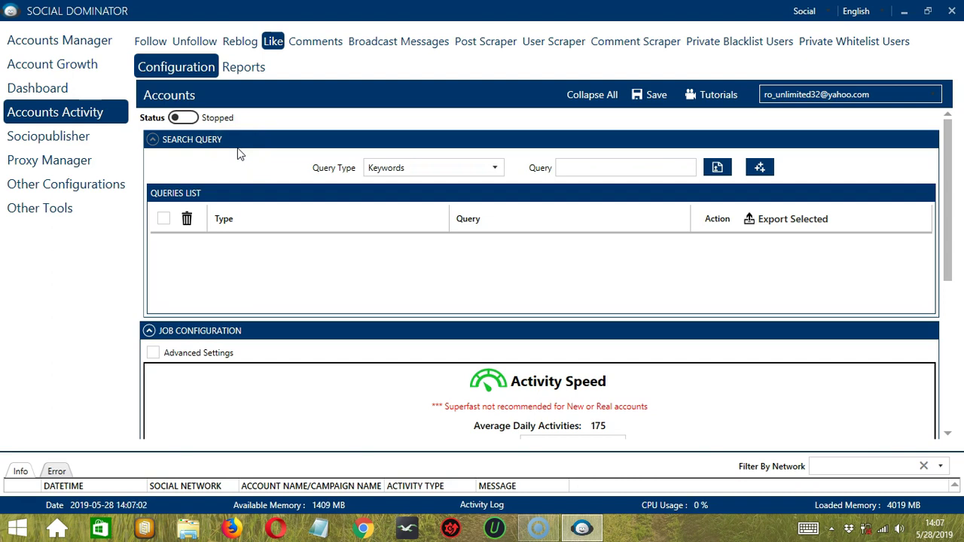
left_click(381, 143)
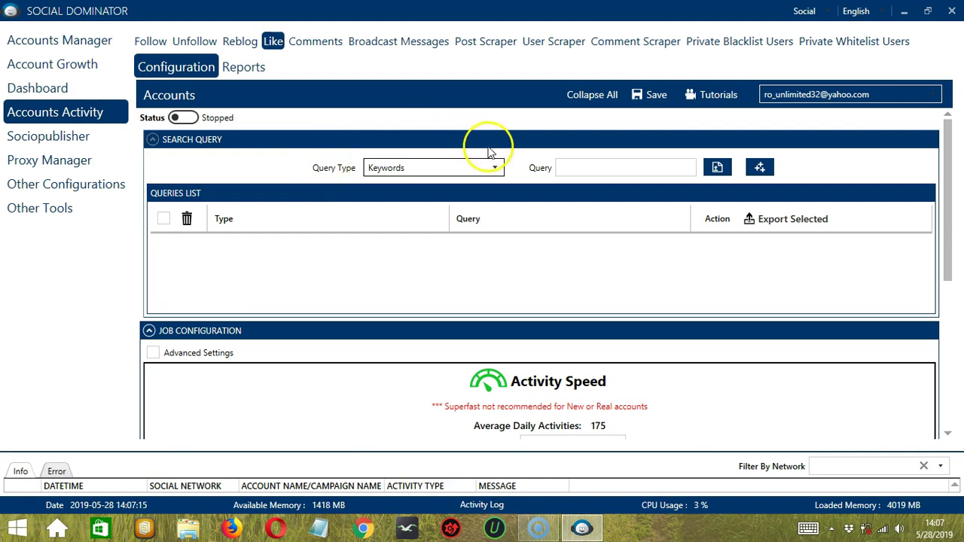
left_click(499, 172)
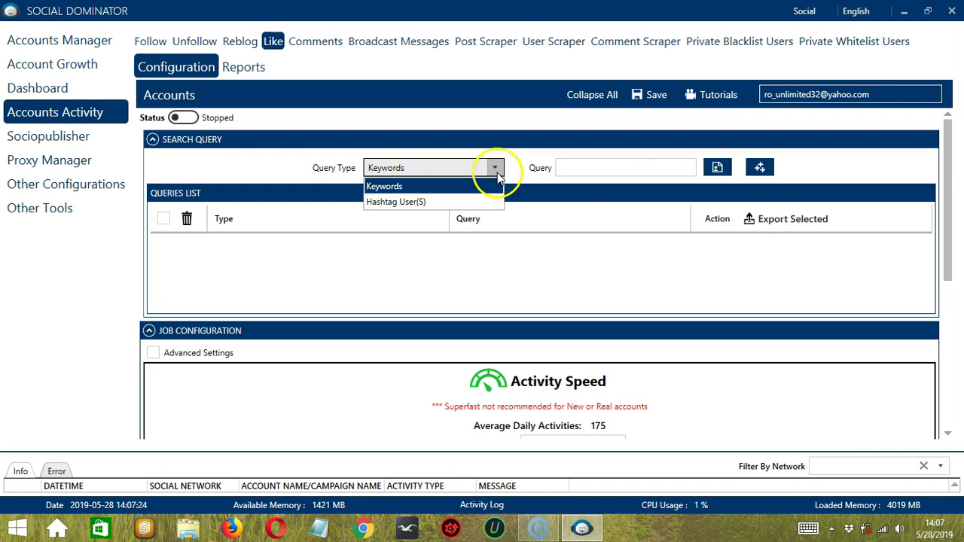
left_click(587, 172)
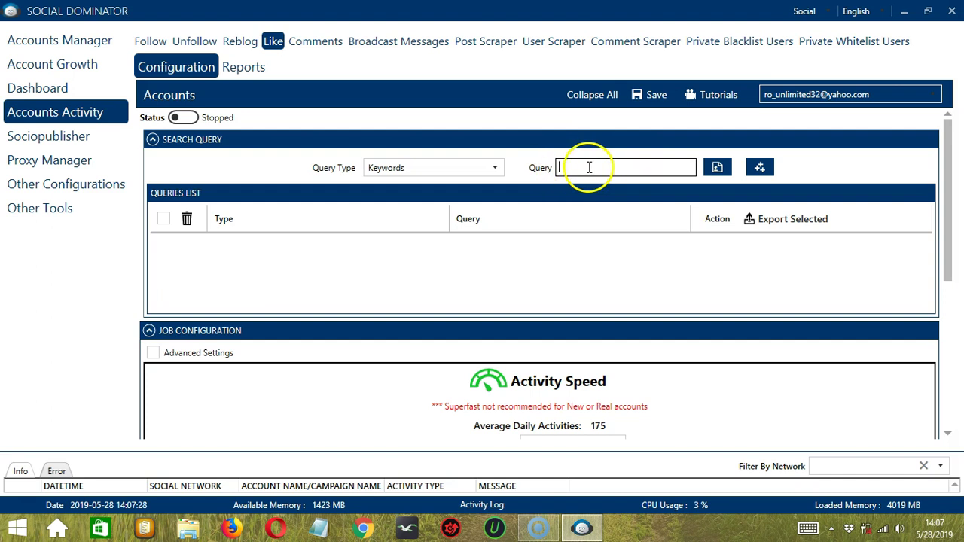
left_click(718, 168)
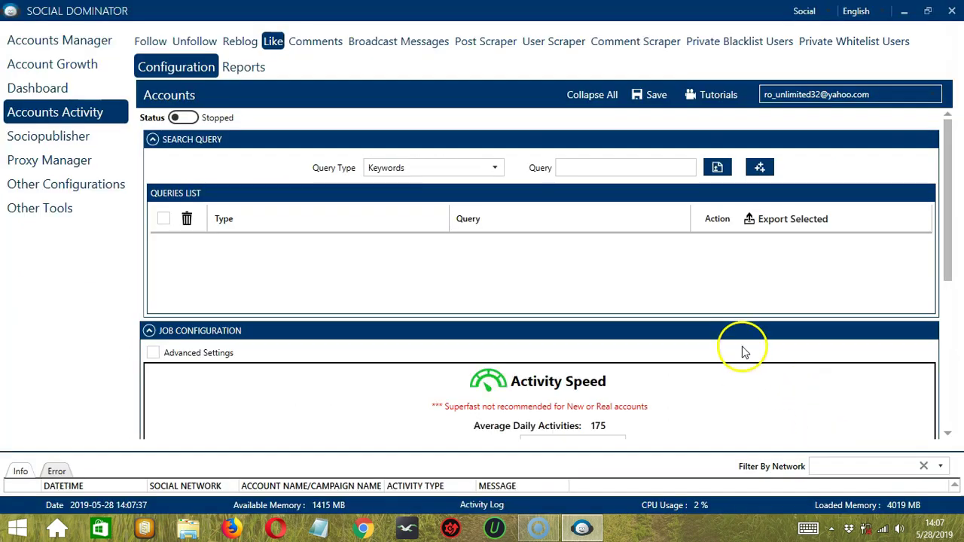
left_click(836, 490)
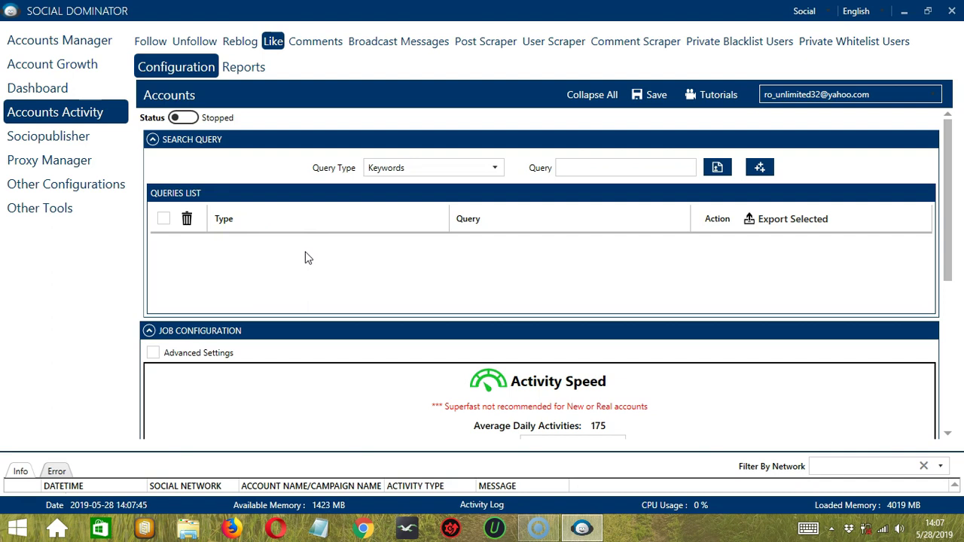
Step: Add 'cats' as a Keywords search query
left_click(588, 166)
type("cats")
left_click(759, 167)
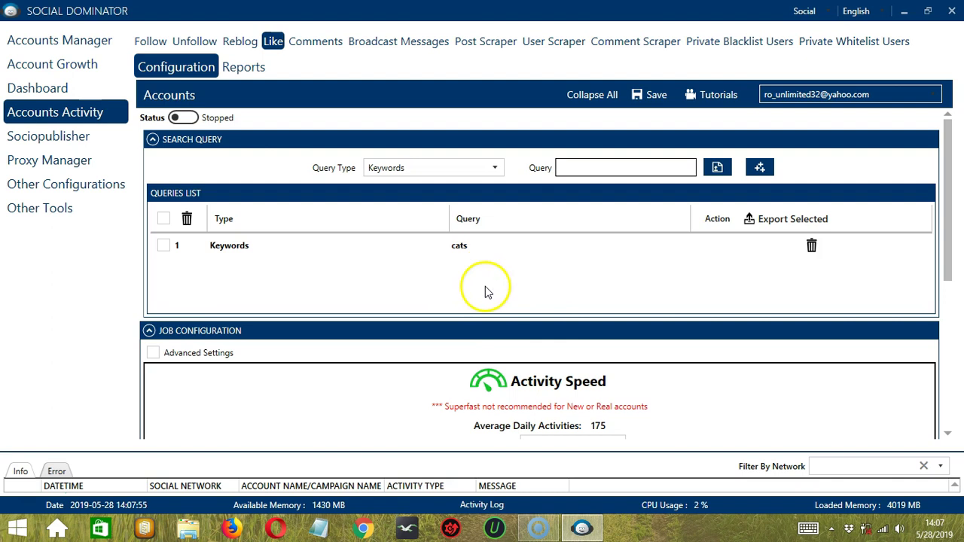
Step: Add a trial '#cats' Hashtag User(S) query, then delete that row
left_click(490, 167)
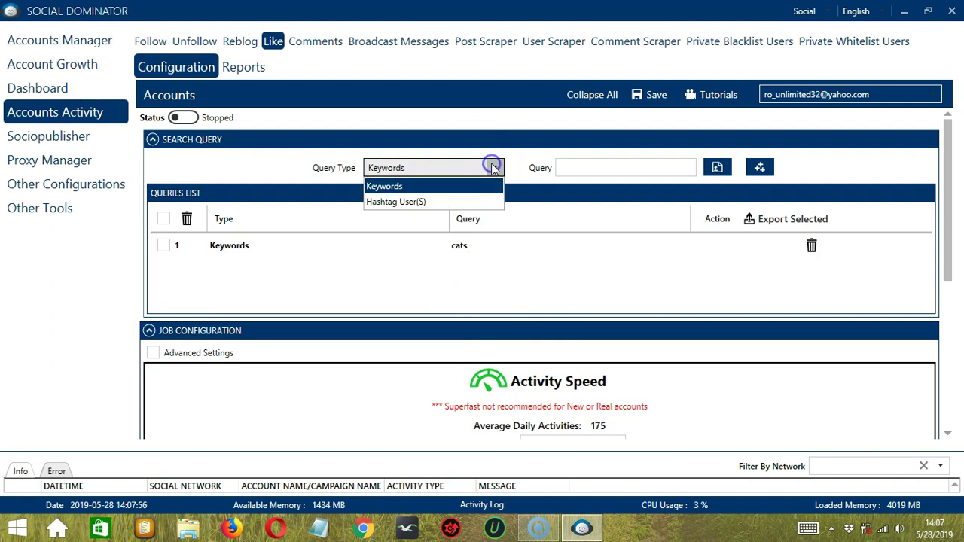
left_click(408, 204)
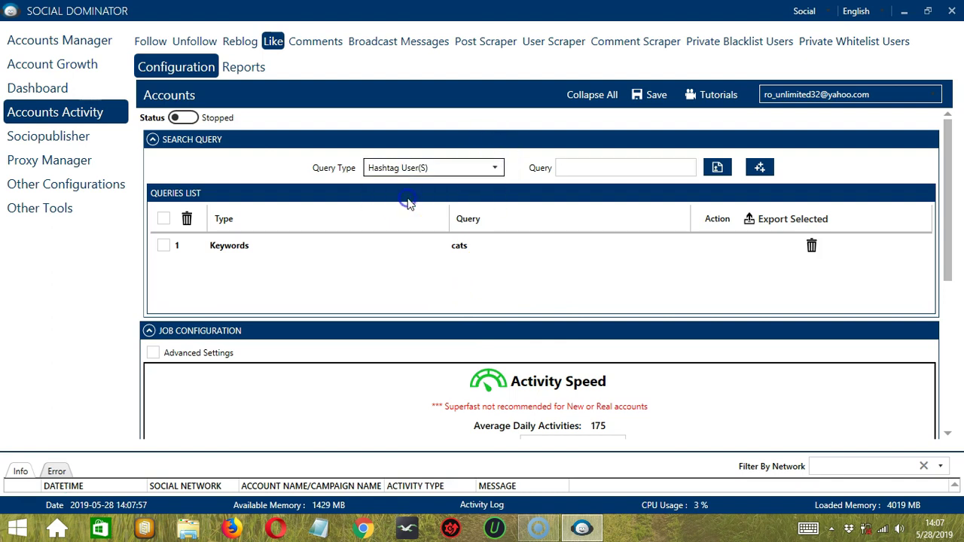
left_click(589, 166)
type("#cats")
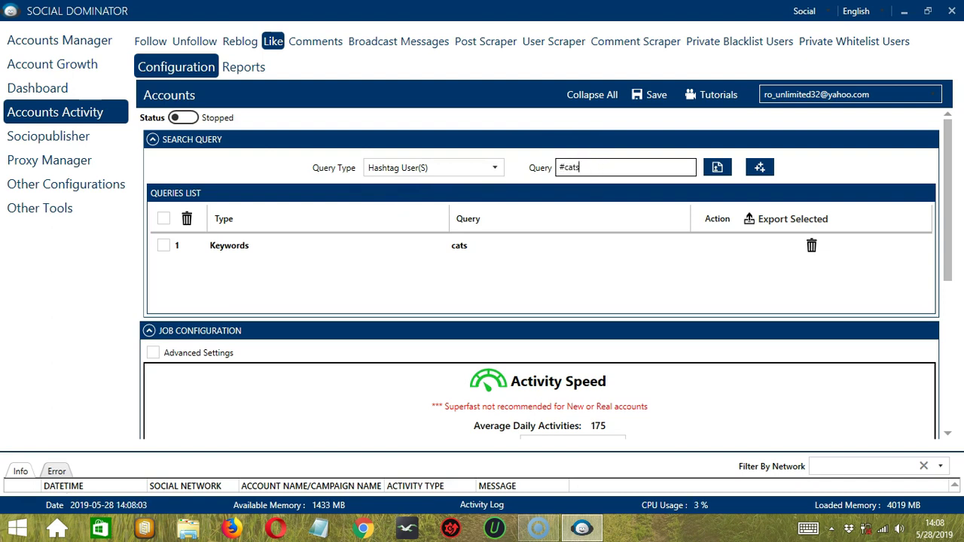
left_click(760, 168)
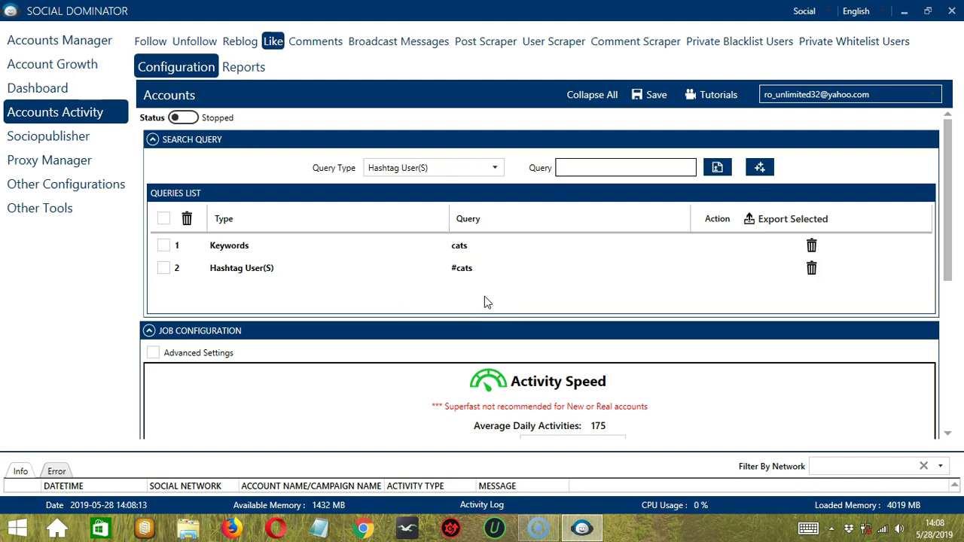
left_click(710, 287)
left_click(812, 271)
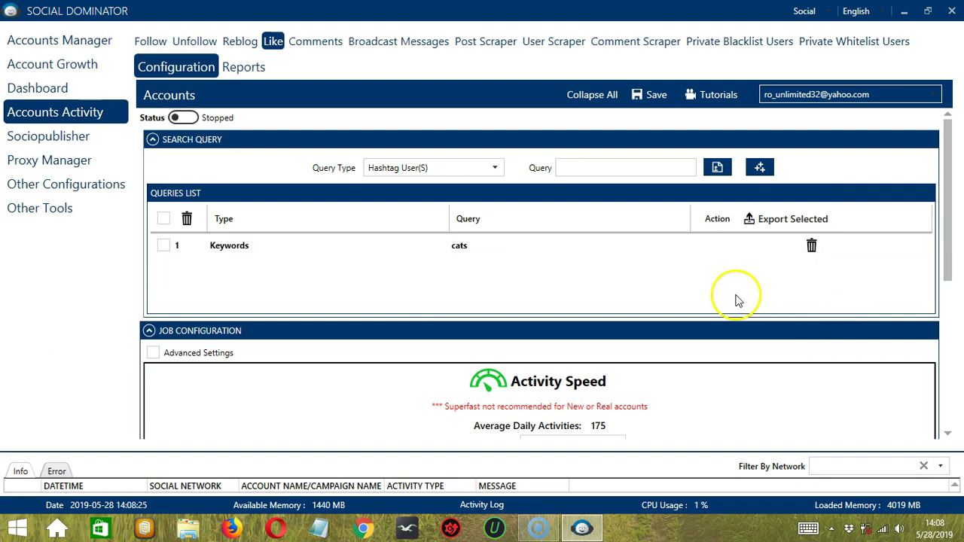
Step: Choose Superfast in the Job Configuration speed dropdown, giving 833 average daily activities
scroll(302, 134, "down", 3)
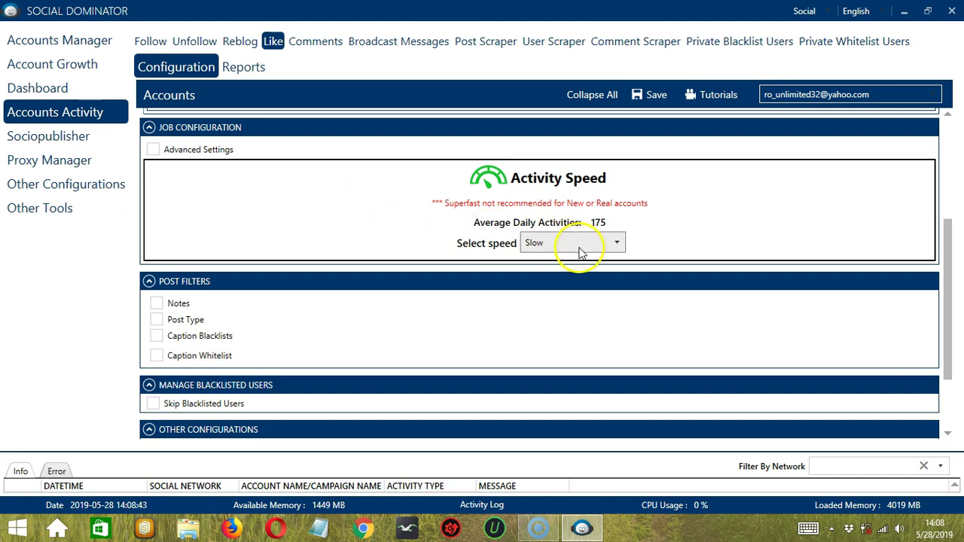
left_click(614, 242)
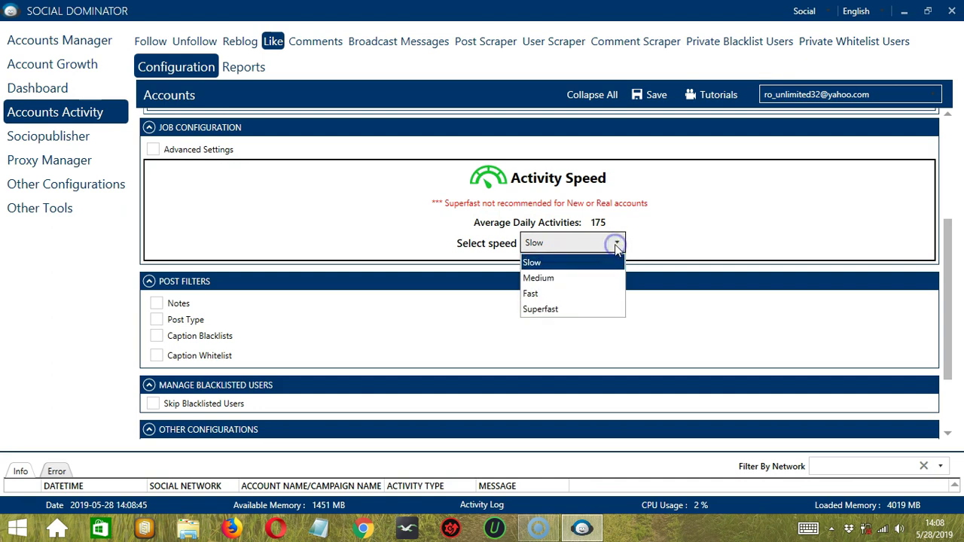
left_click(578, 276)
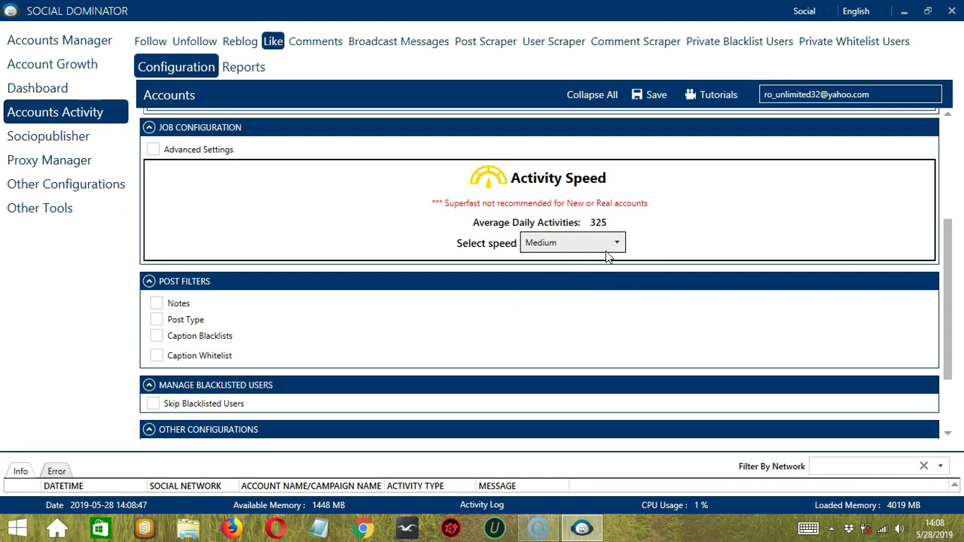
left_click(605, 251)
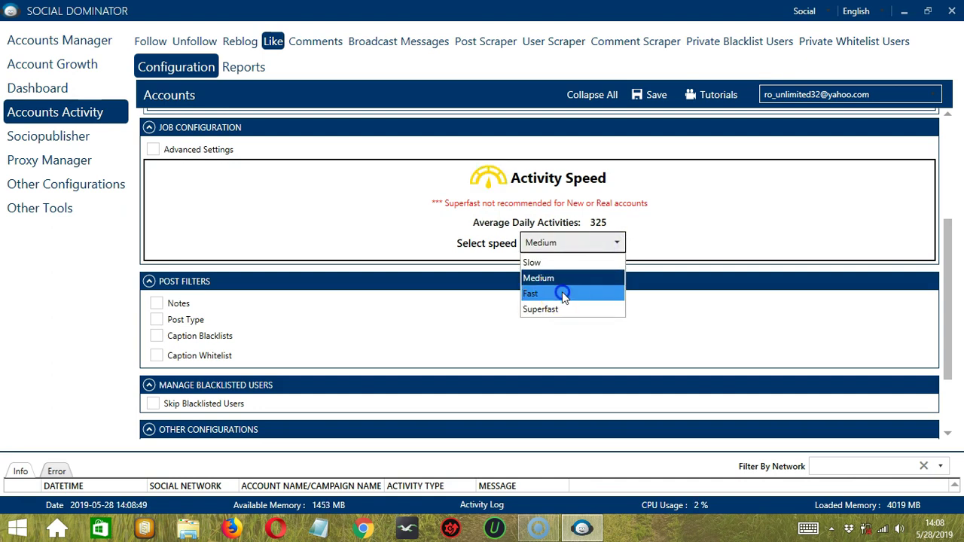
left_click(562, 293)
left_click(606, 241)
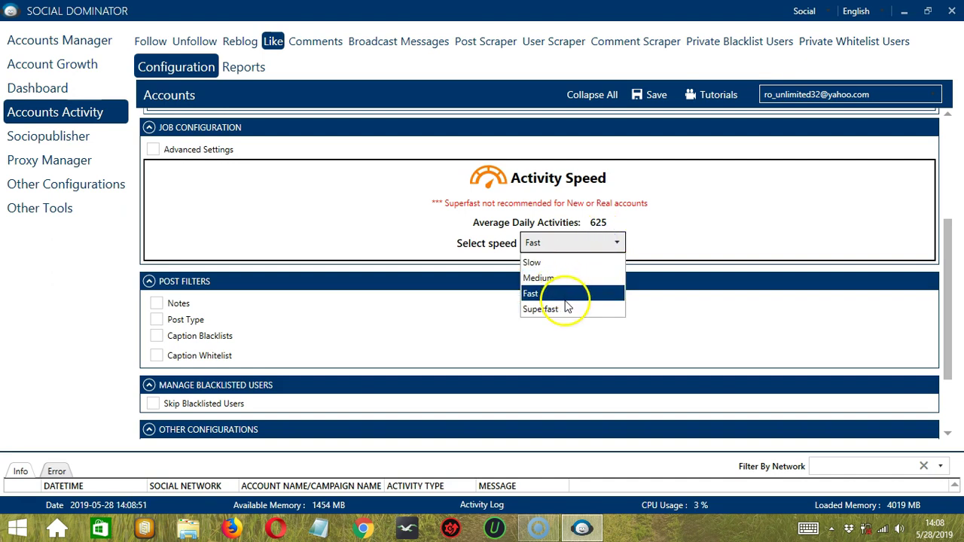
left_click(601, 312)
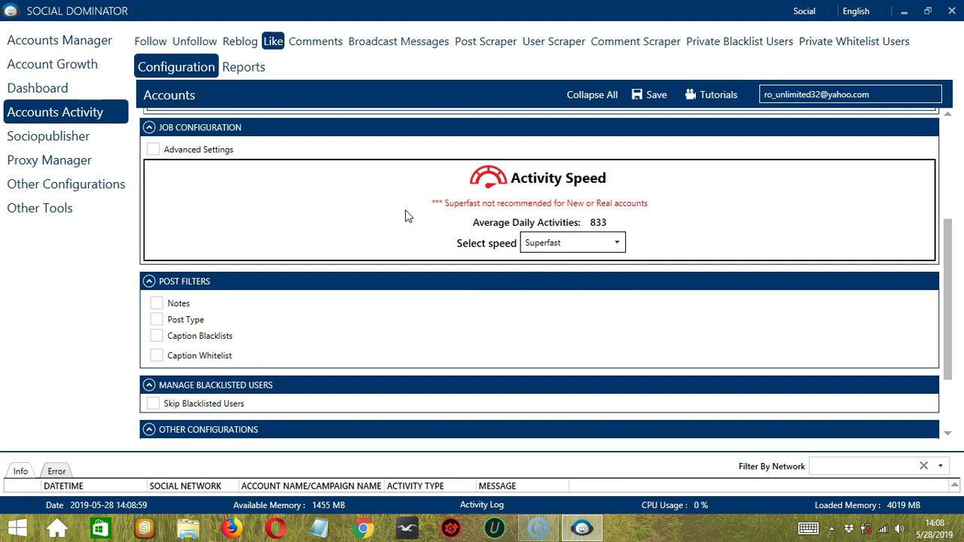
Step: Tick Advanced Settings and the Increase Each Day With option for likes
left_click(154, 151)
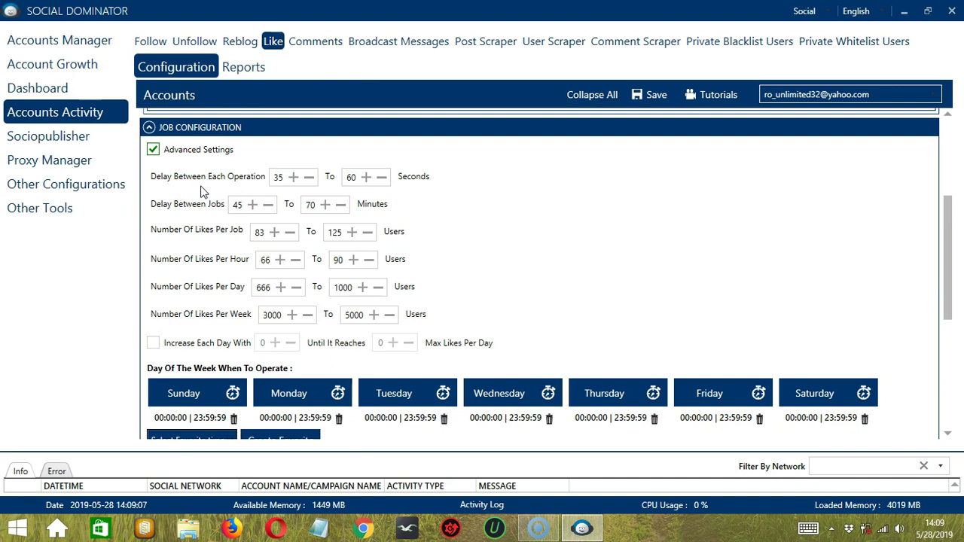
left_click(182, 204)
left_click(202, 232)
left_click(205, 239)
left_click_drag(208, 245, 238, 315)
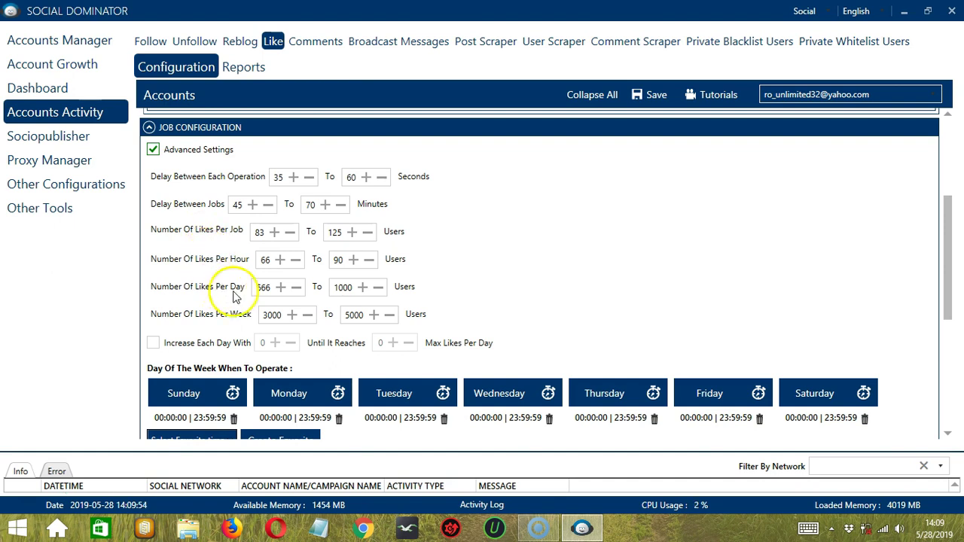
left_click(152, 343)
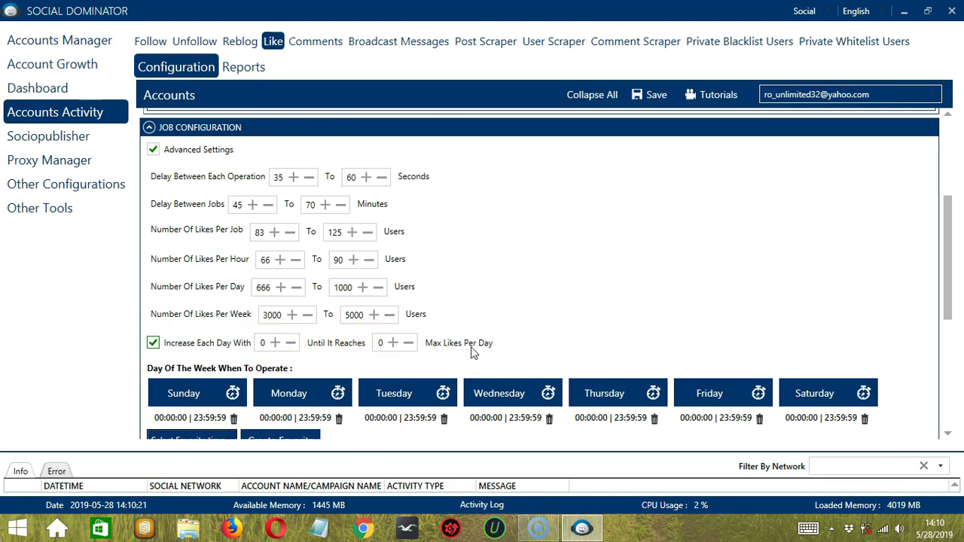
Step: Replace Monday's existing interval with a 00:00:00–01:59:59 interval
left_click(947, 345)
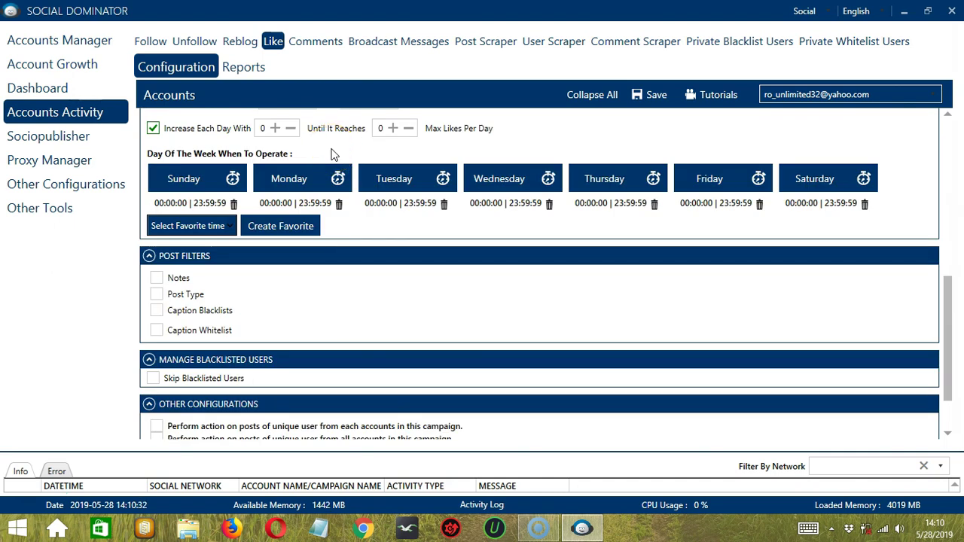
left_click(322, 150)
left_click(309, 152)
left_click(309, 179)
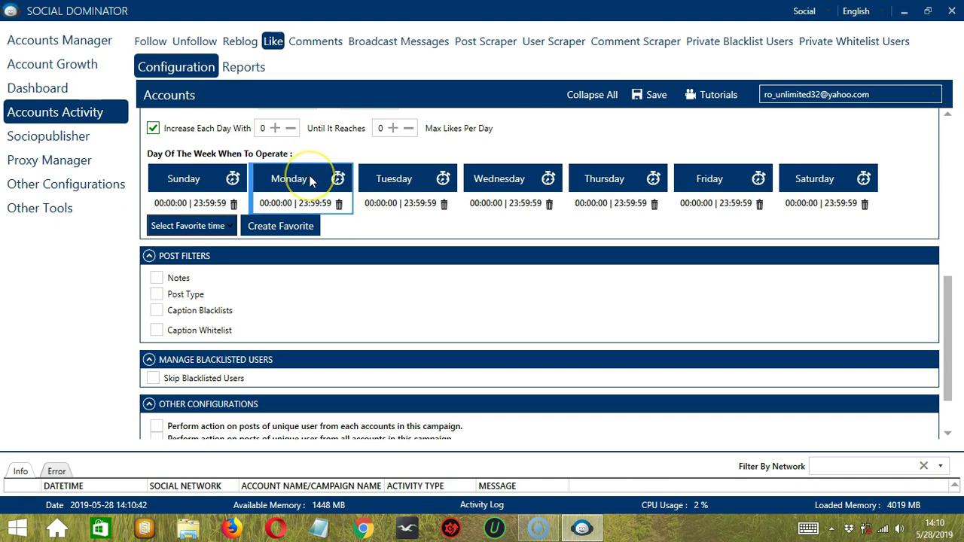
left_click(337, 203)
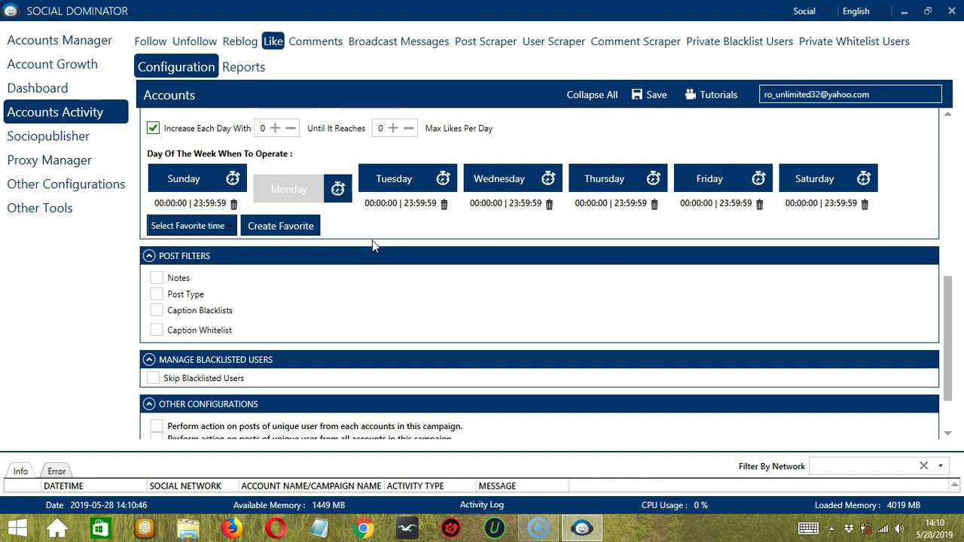
left_click(350, 226)
left_click(305, 193)
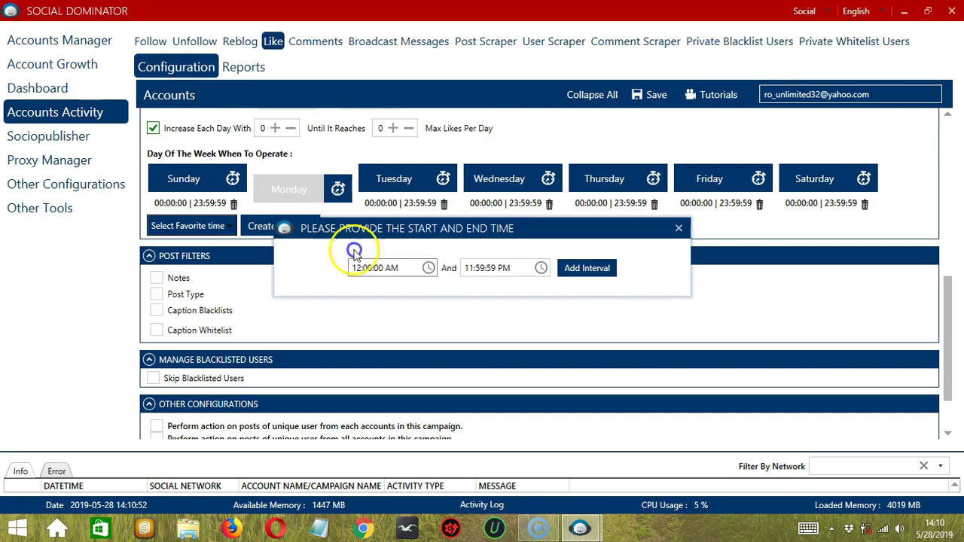
left_click(465, 268)
type("A")
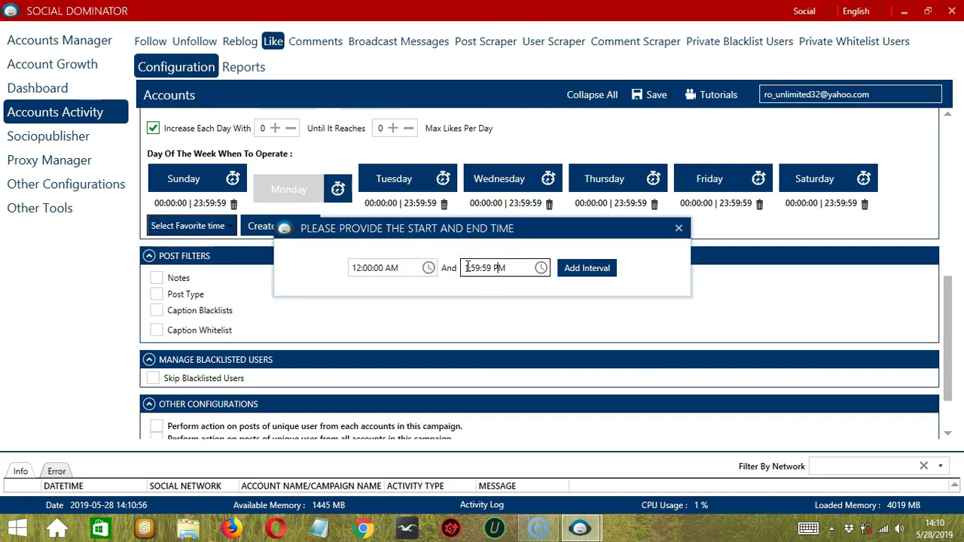
left_click(587, 268)
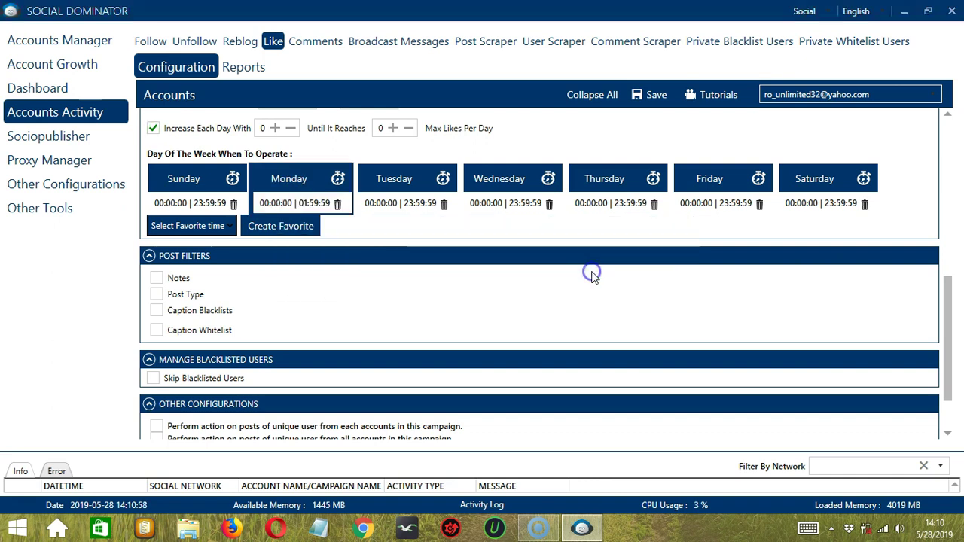
Step: Add a second Monday interval from 02:00:00 to 23:59:59
left_click(317, 179)
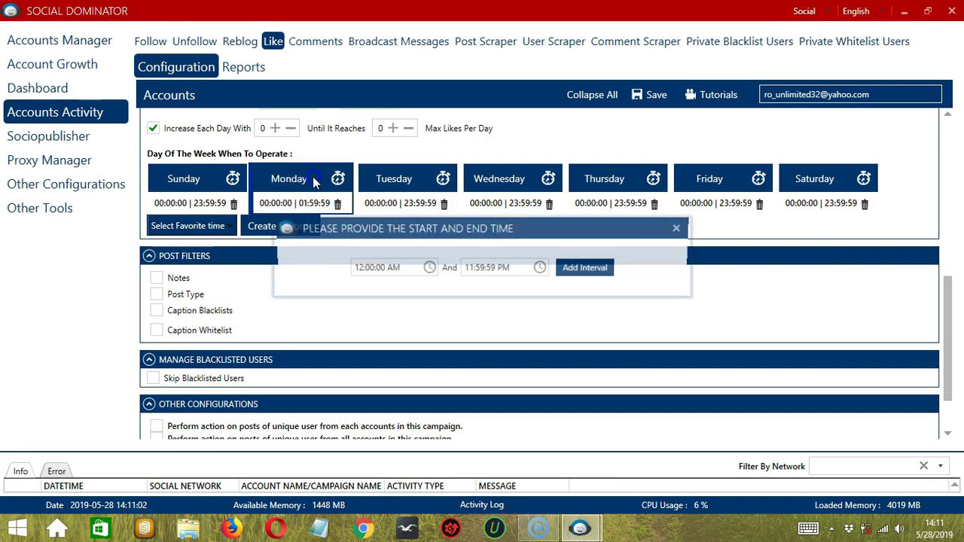
left_click(353, 268)
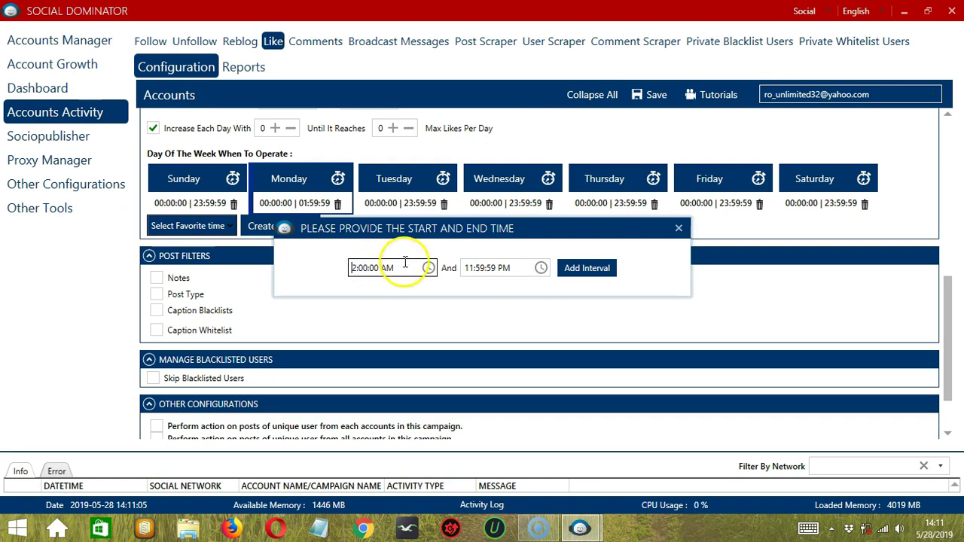
left_click(577, 268)
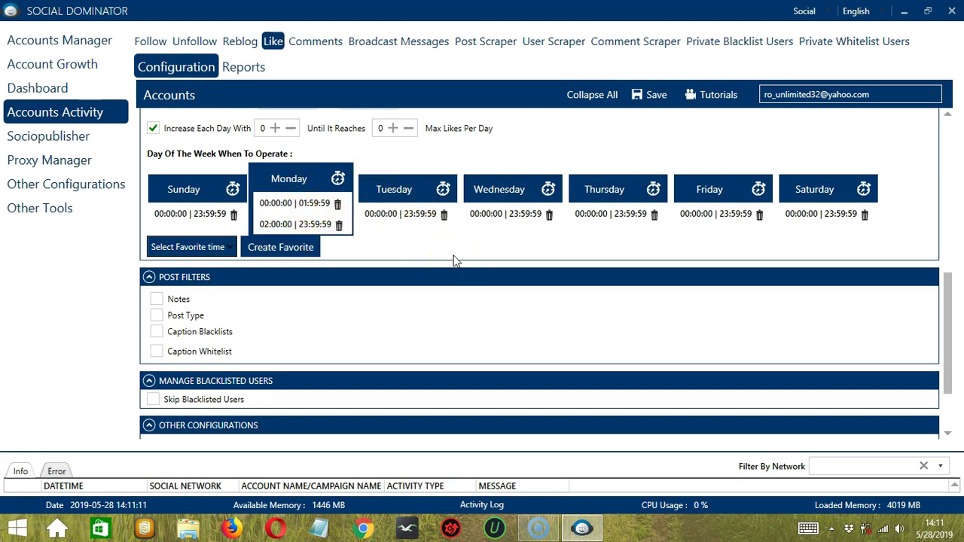
Step: Save the weekly schedule as a favourite time named 'Tumblr Like'
left_click(300, 254)
type("Tumblr Like")
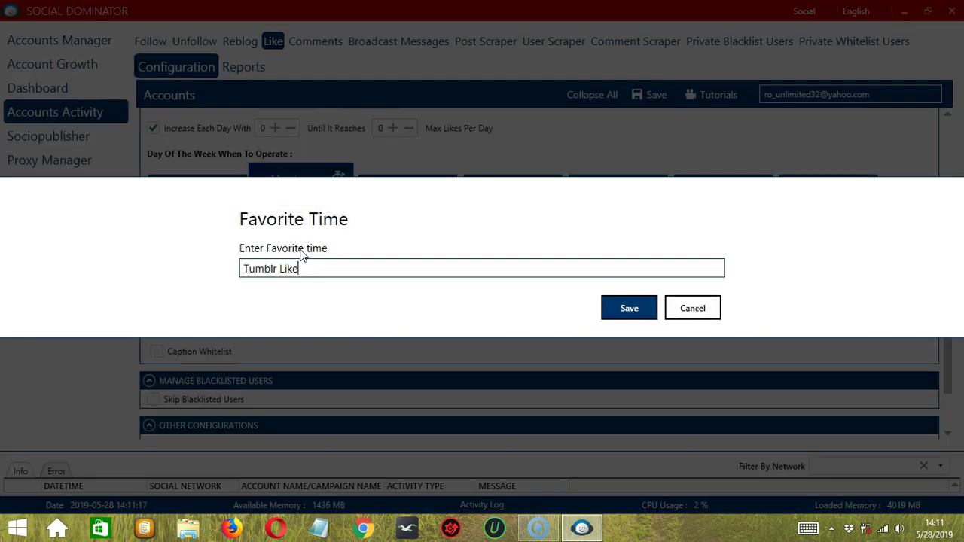
left_click(620, 311)
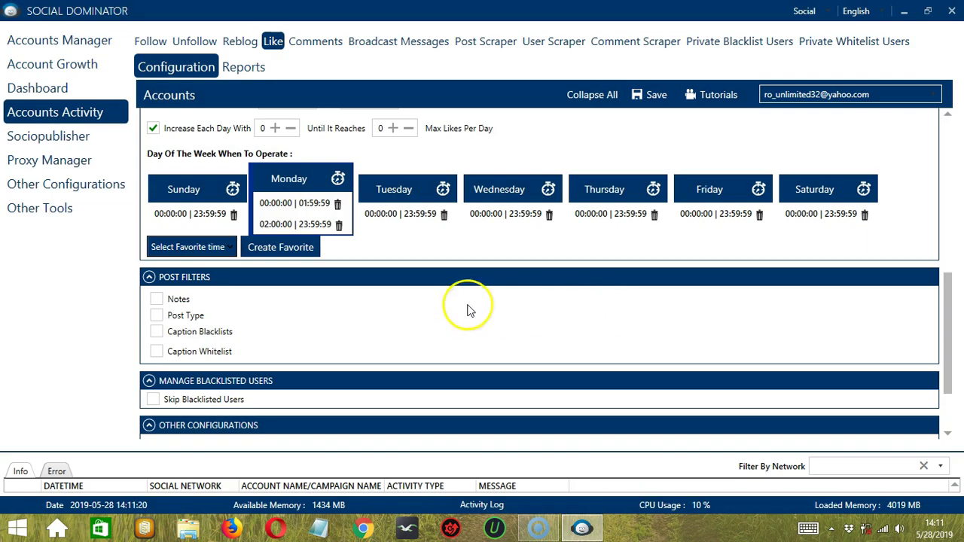
Step: Apply the 'Tumblr Like' favourite from the Select Favorite time list
left_click(213, 248)
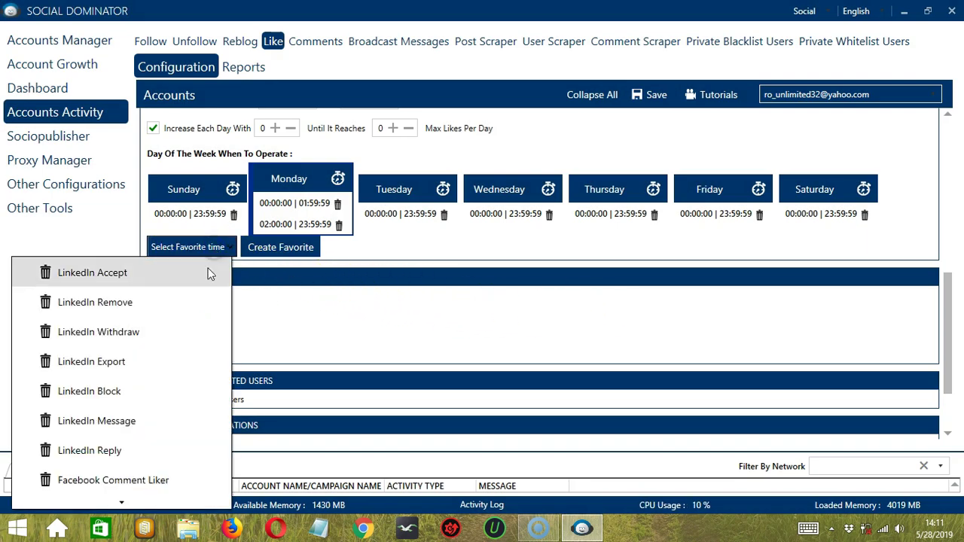
scroll(144, 377, "down", 5)
scroll(146, 376, "down", 5)
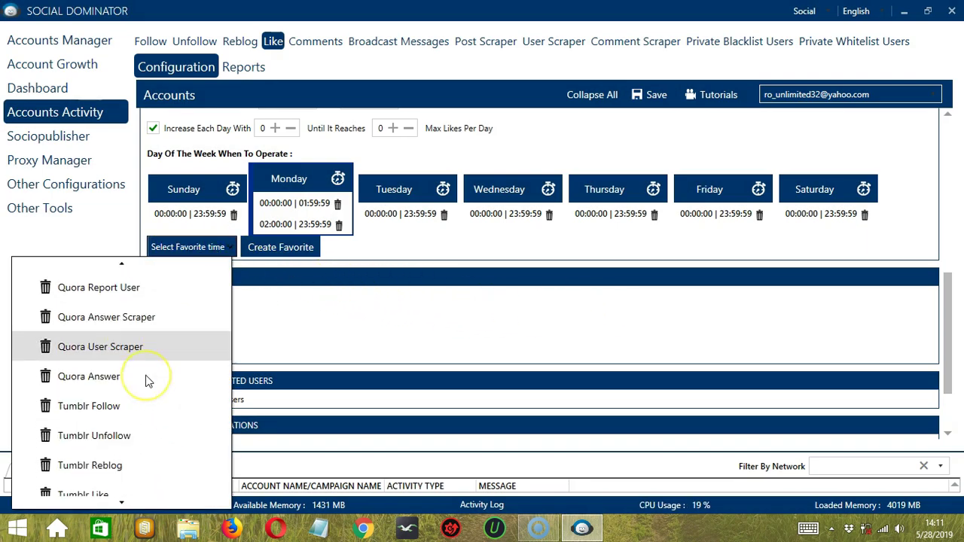
left_click(137, 493)
scroll(482, 317, "down", 2)
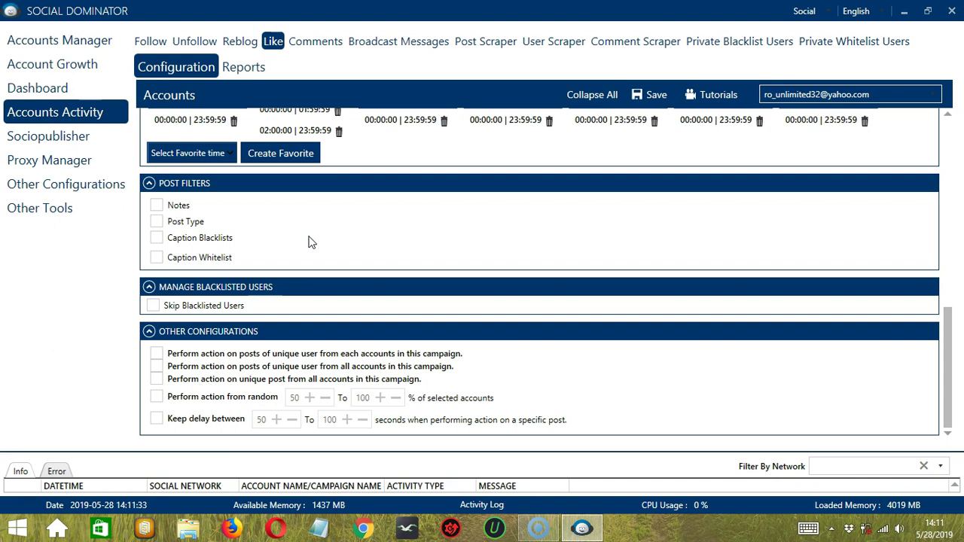
Step: Enable the 10–20 notes filter and ignore video posts
left_click(156, 206)
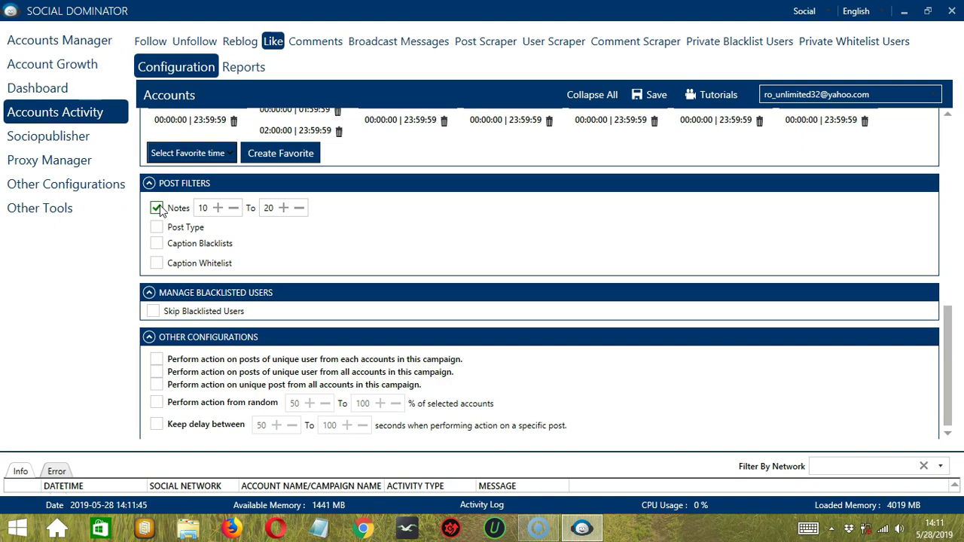
left_click(159, 231)
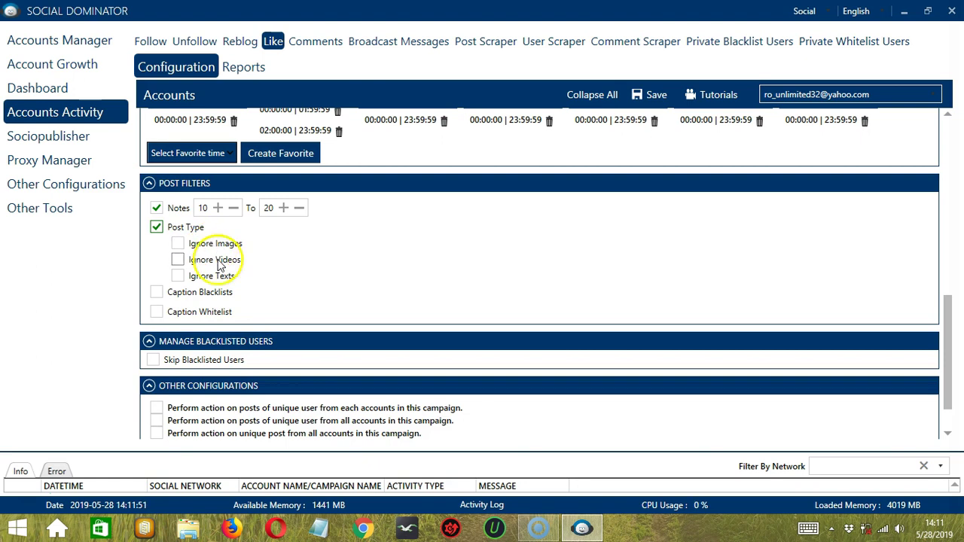
left_click(179, 260)
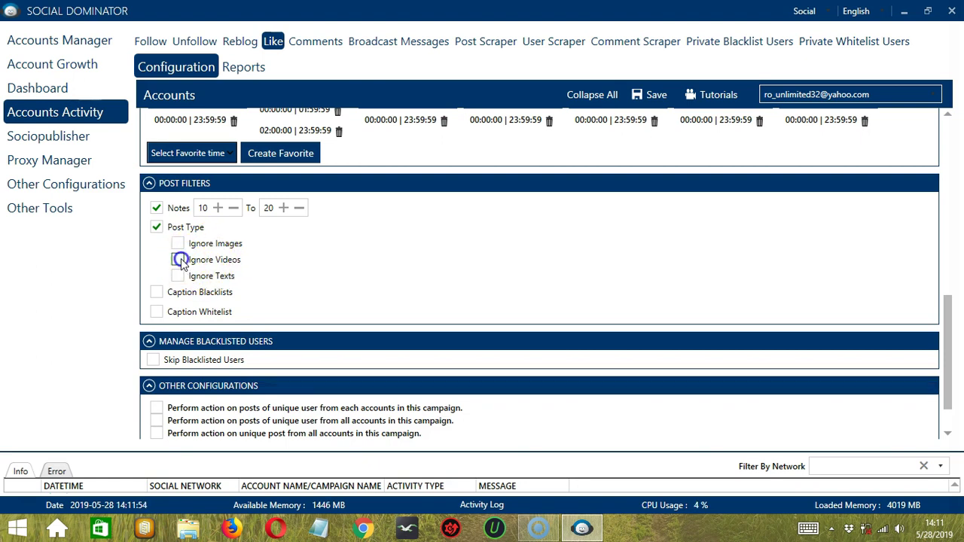
Step: Enable the caption blacklist and load 'politics' from blacklist.txt
left_click(156, 294)
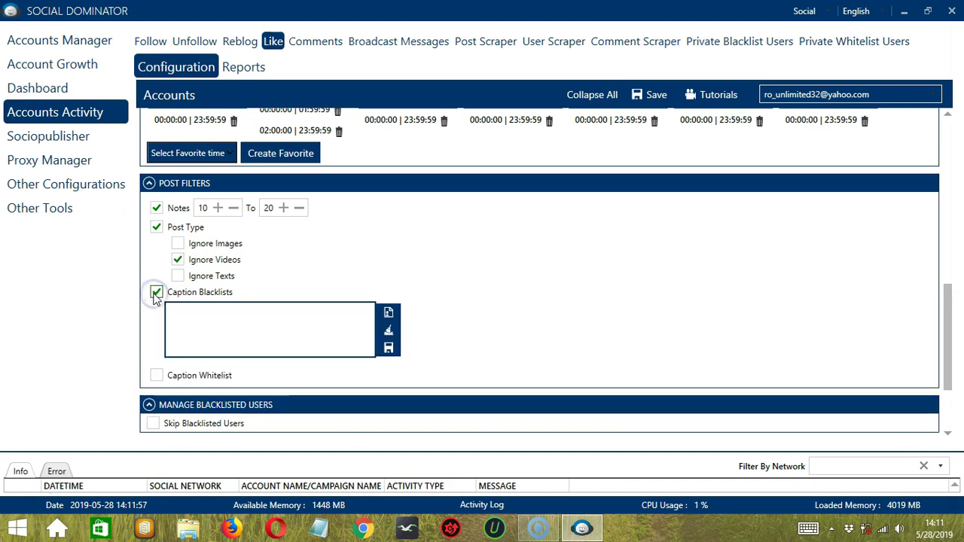
left_click(245, 333)
type("politi")
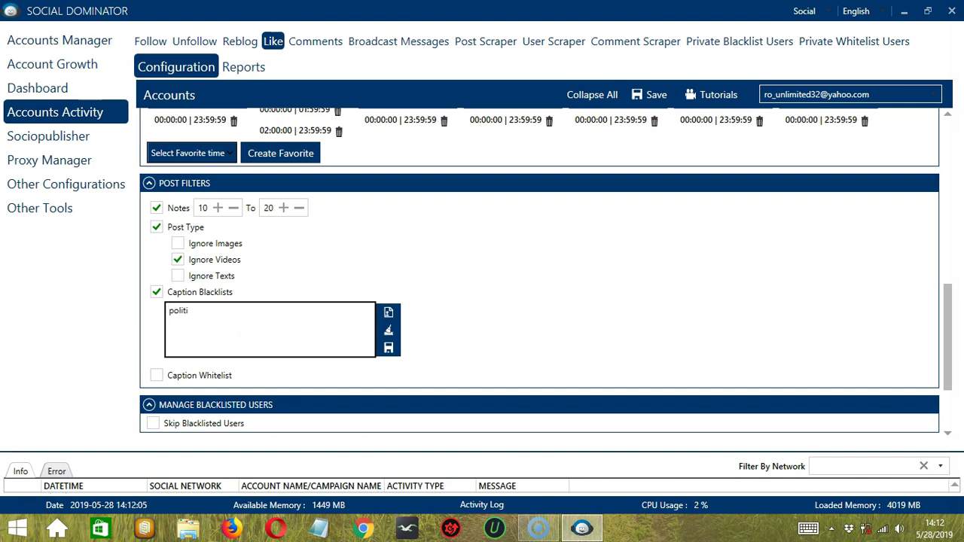
type("cs")
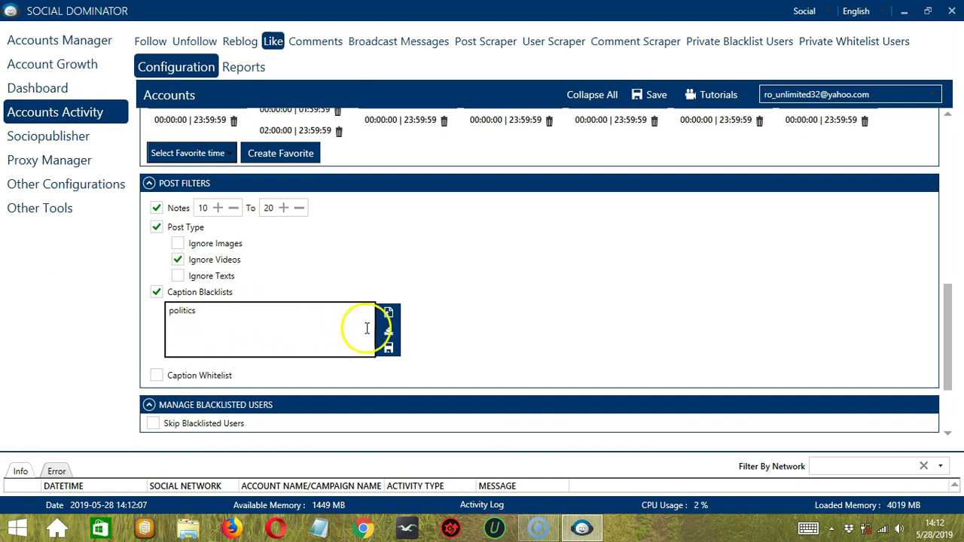
left_click(388, 332)
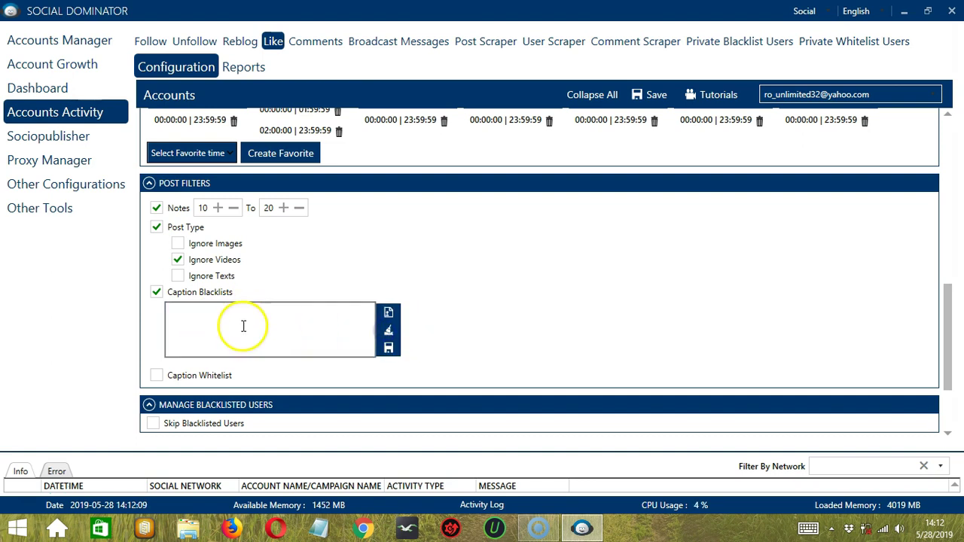
left_click(388, 312)
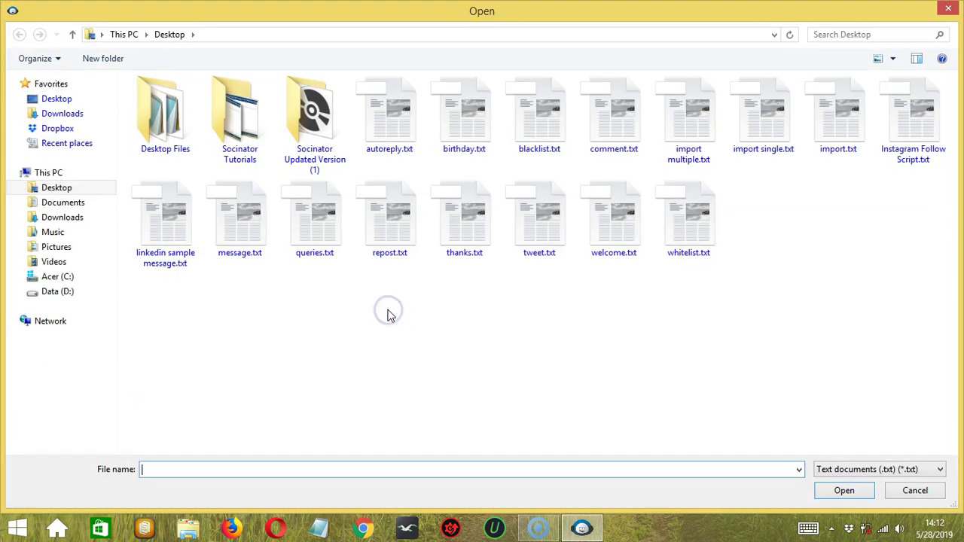
left_click(550, 109)
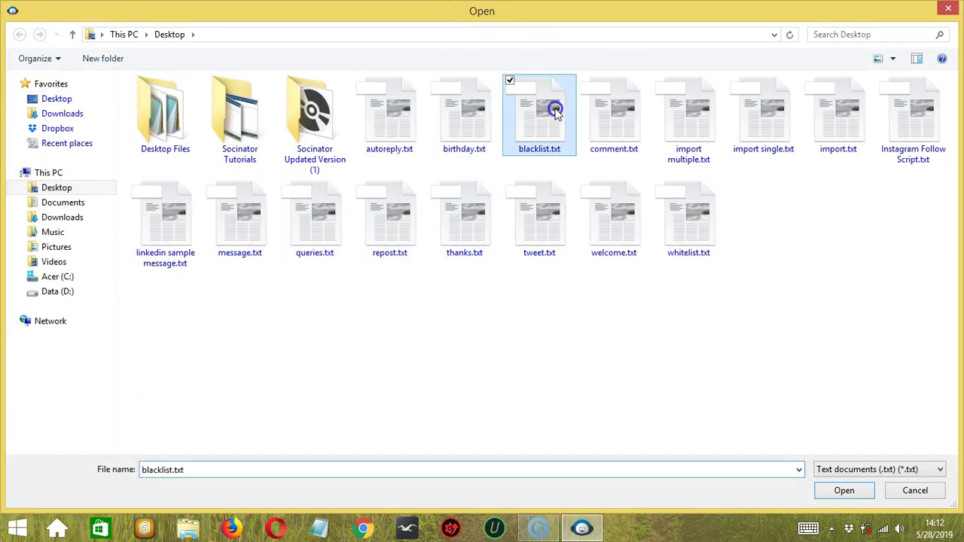
left_click(844, 491)
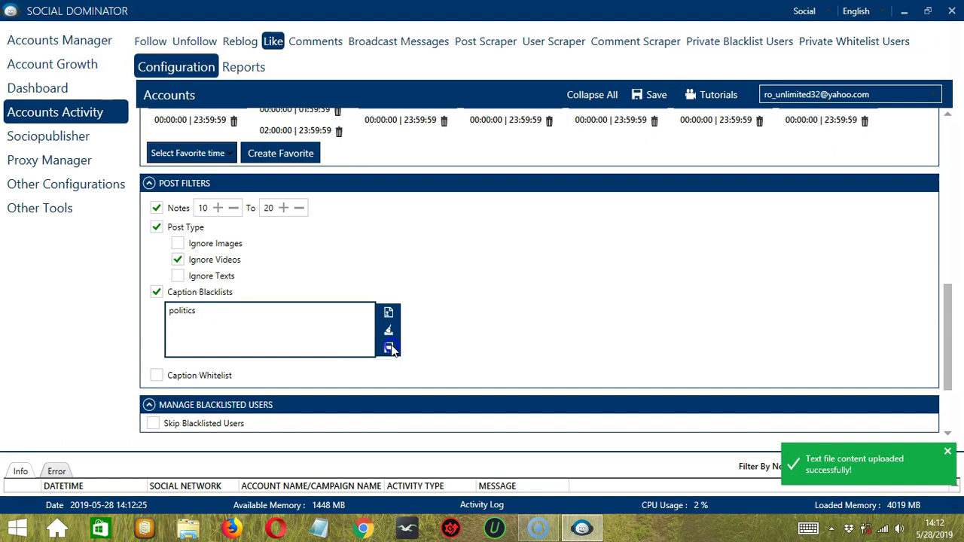
Step: Enable the caption whitelist and save 'cats' in it
scroll(514, 352, "down", 3)
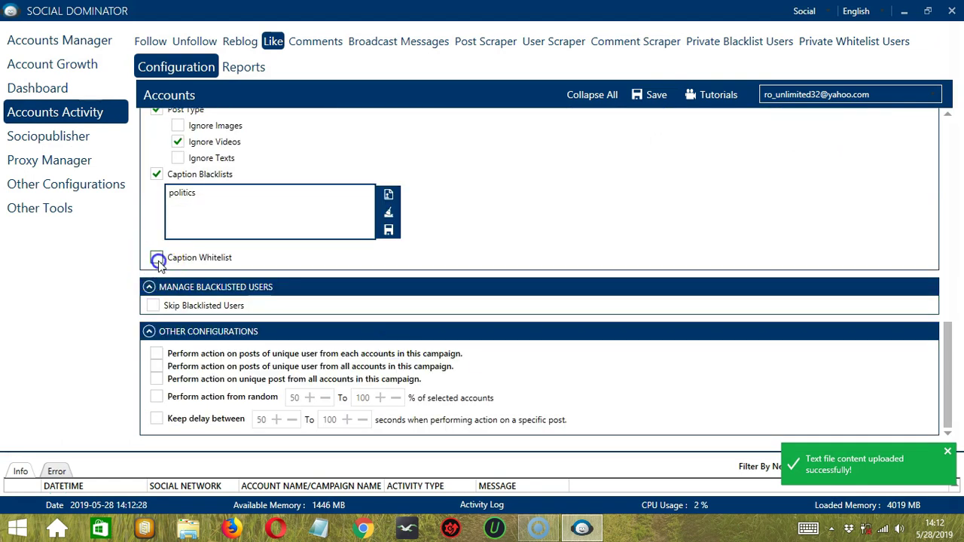
left_click(156, 257)
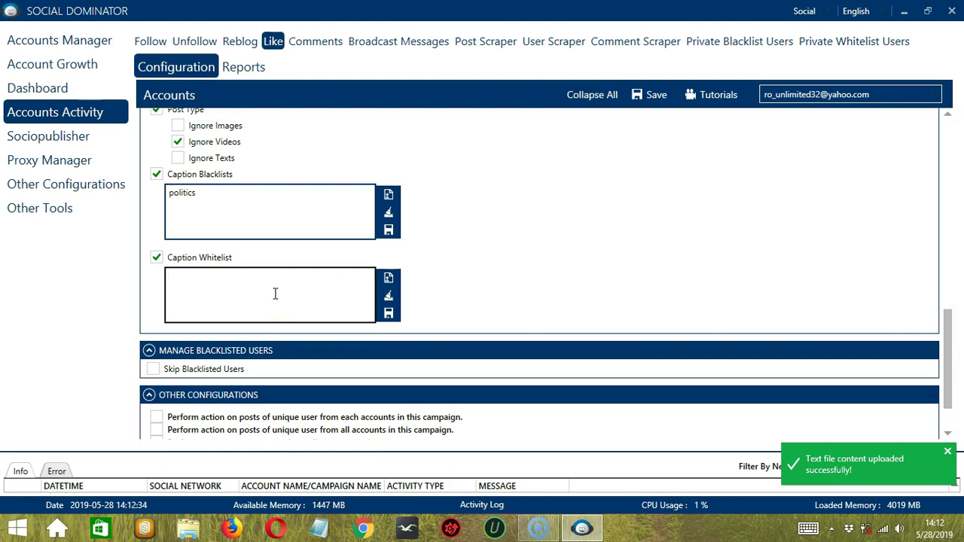
left_click(233, 284)
type("cats")
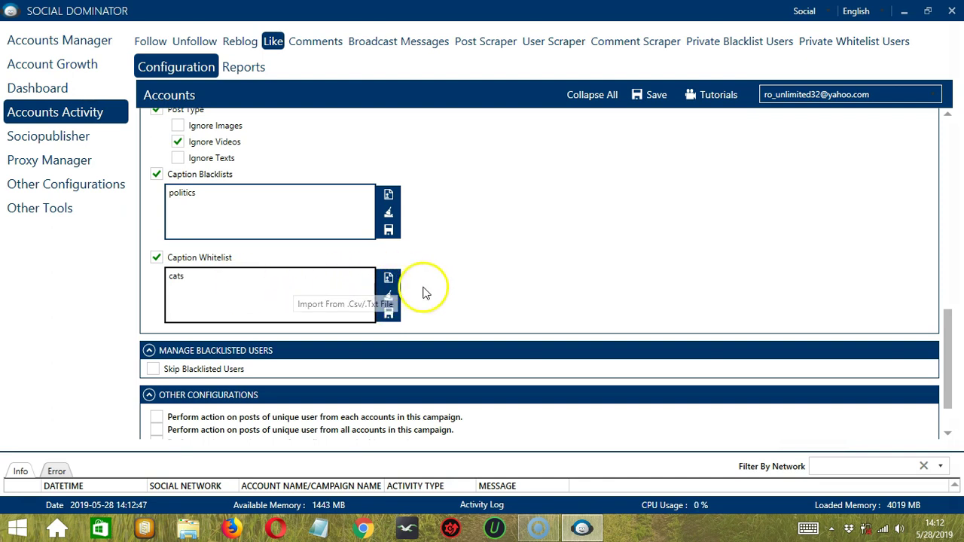
left_click(390, 314)
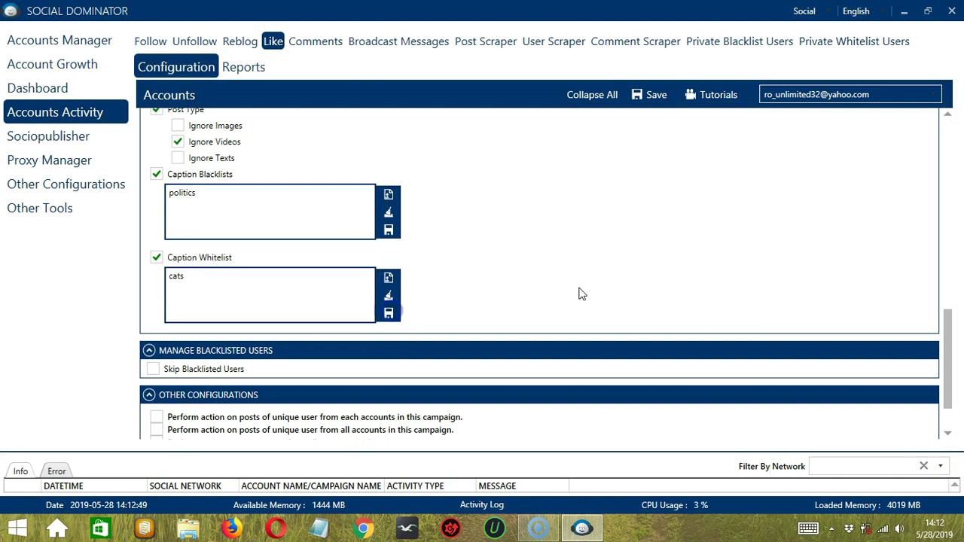
Step: Tick Skip Blacklisted Users and Private Blacklist, leaving the group blacklist off
scroll(579, 293, "down", 2)
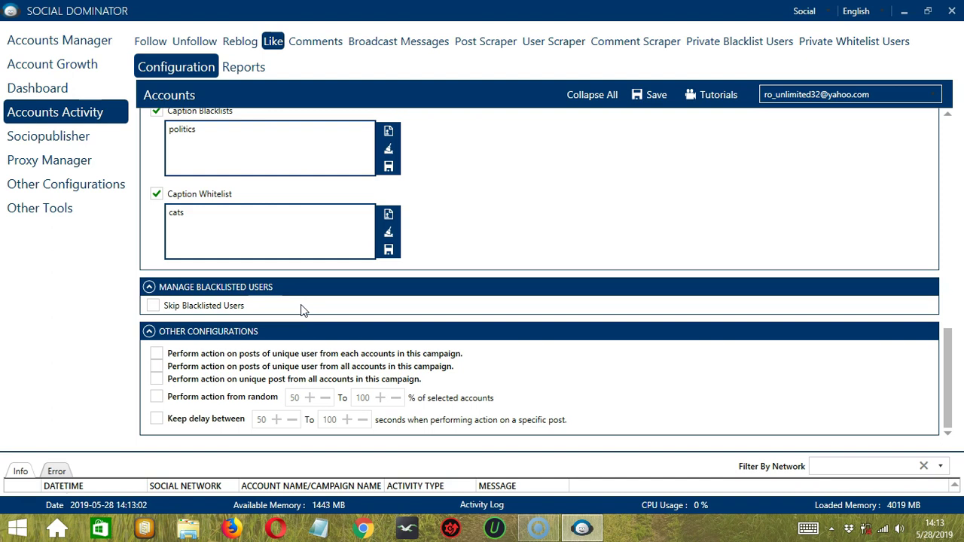
left_click(153, 306)
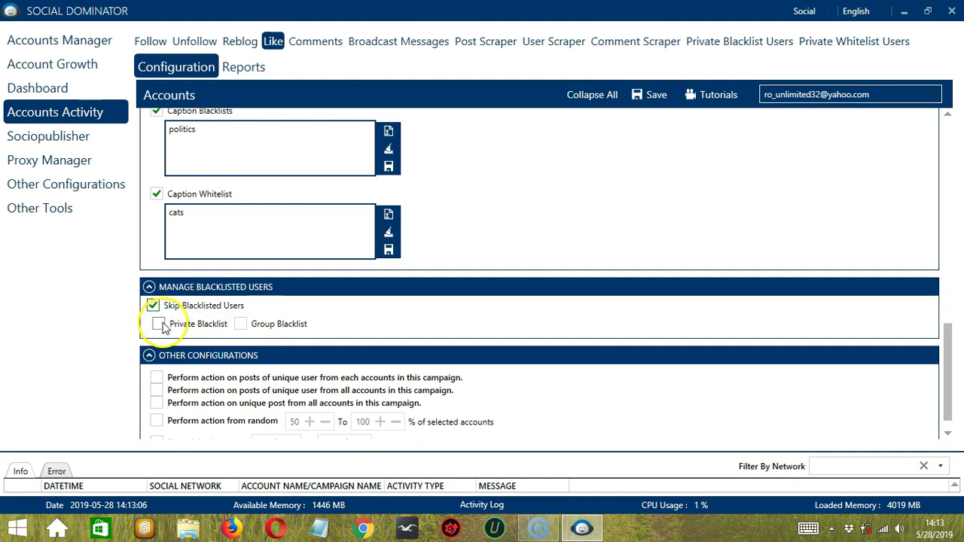
left_click(159, 325)
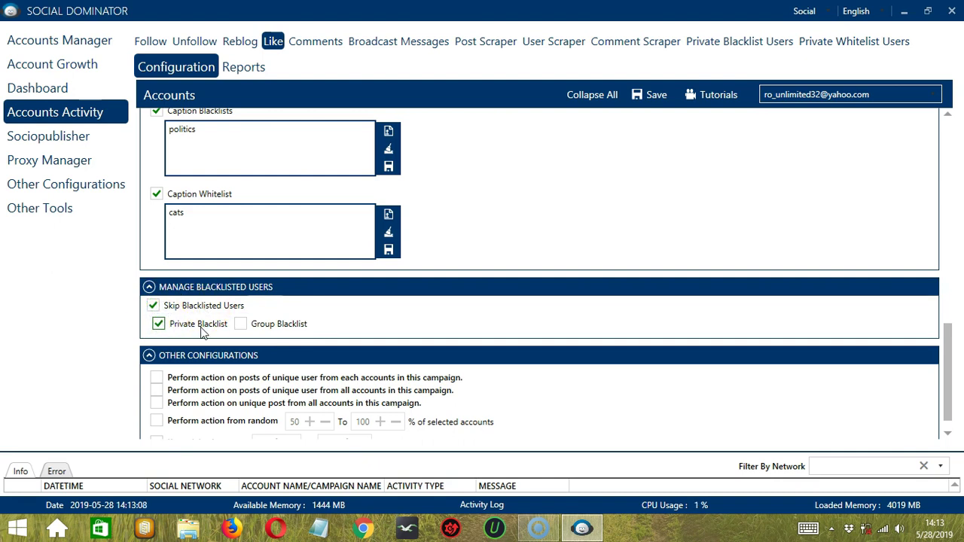
left_click(301, 337)
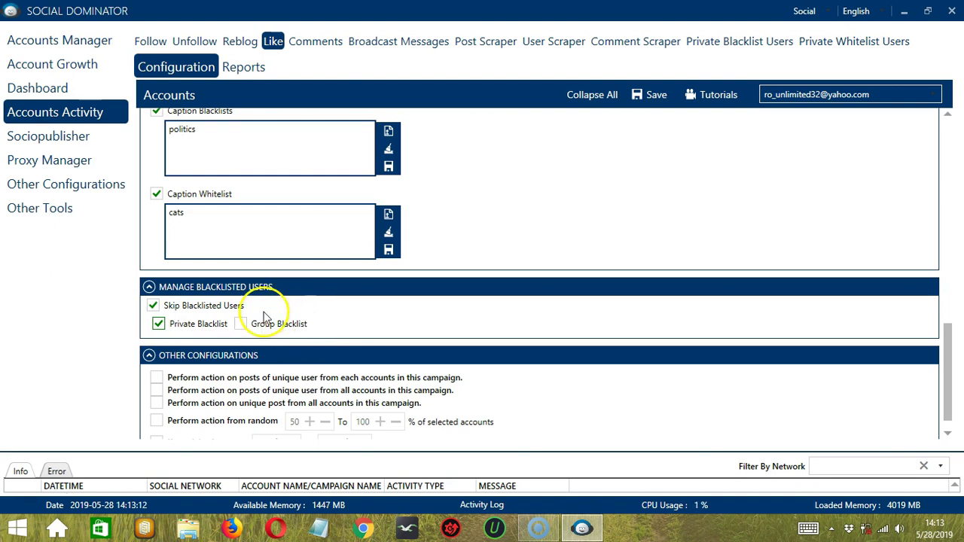
scroll(279, 321, "down", 1)
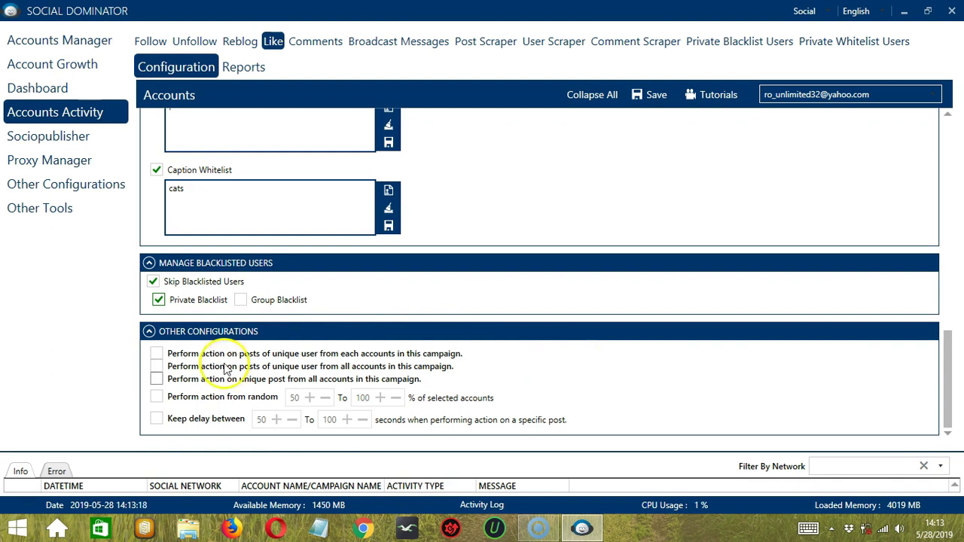
Step: Tick the three unique user/post options, random 50–100% accounts, and 50–100 second post delay
left_click(156, 354)
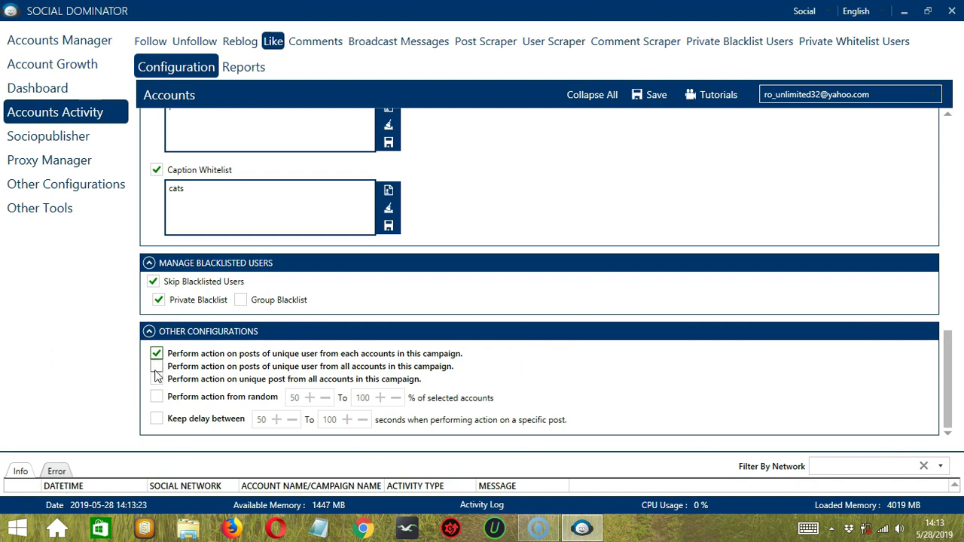
left_click(156, 367)
left_click(156, 379)
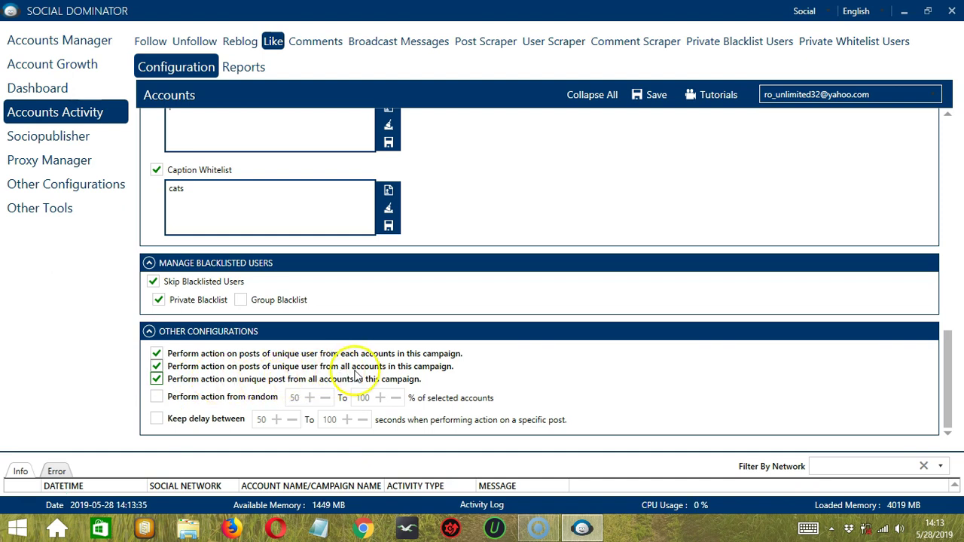
left_click(157, 398)
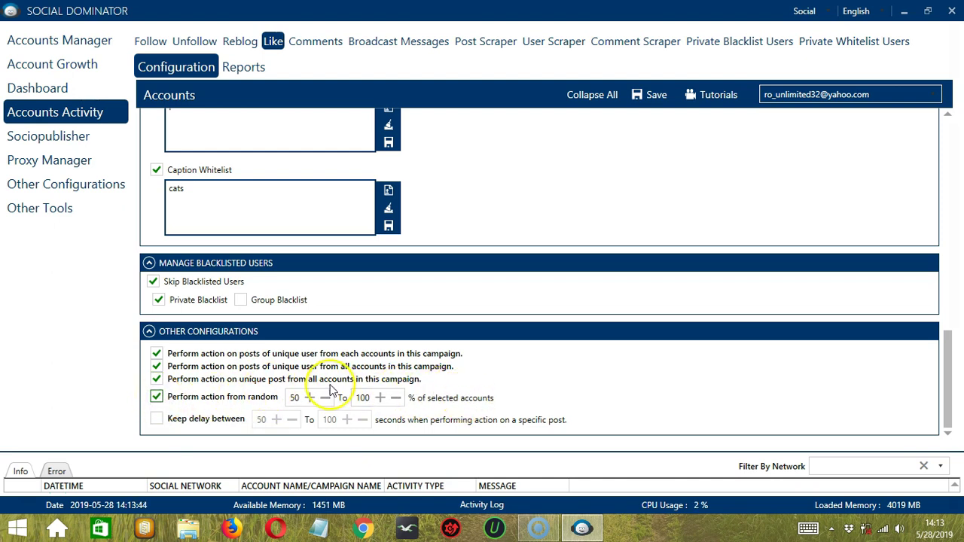
left_click(155, 421)
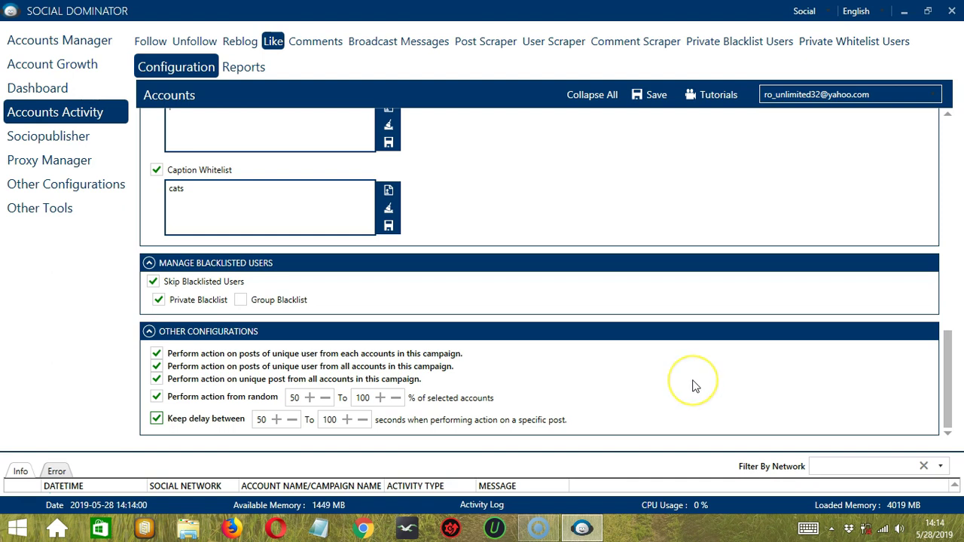
Step: Save the Tumblr Like settings with query 'cats', then switch the job from Stopped to Active
left_click(947, 124)
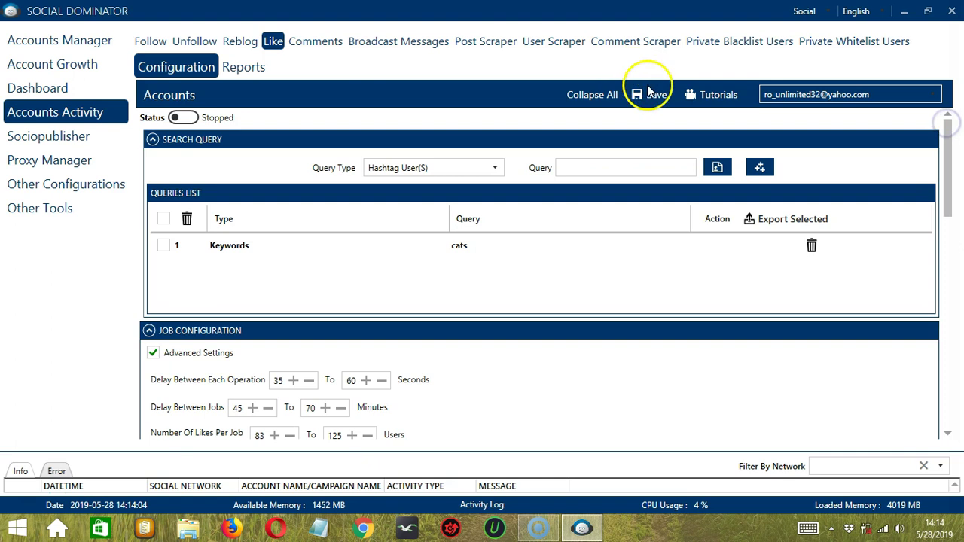
left_click(649, 92)
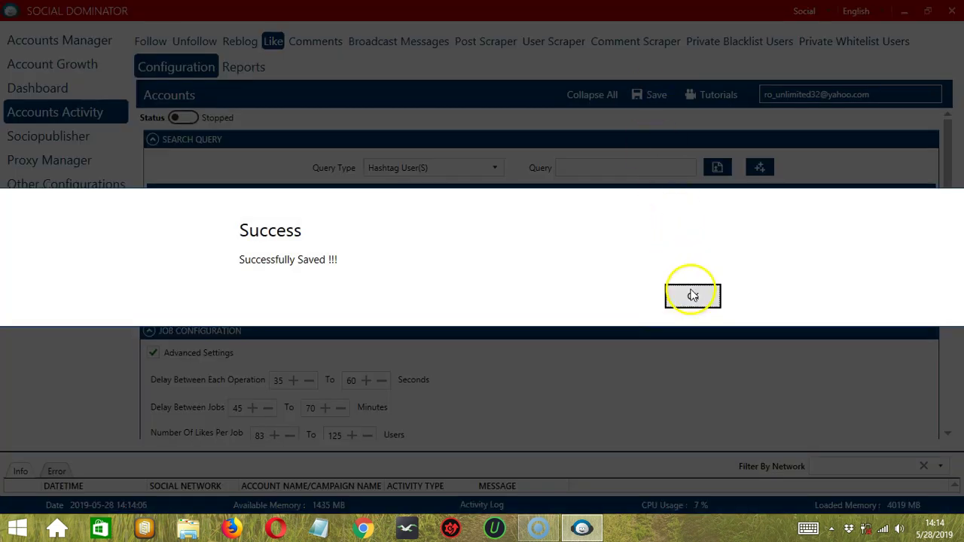
left_click(691, 293)
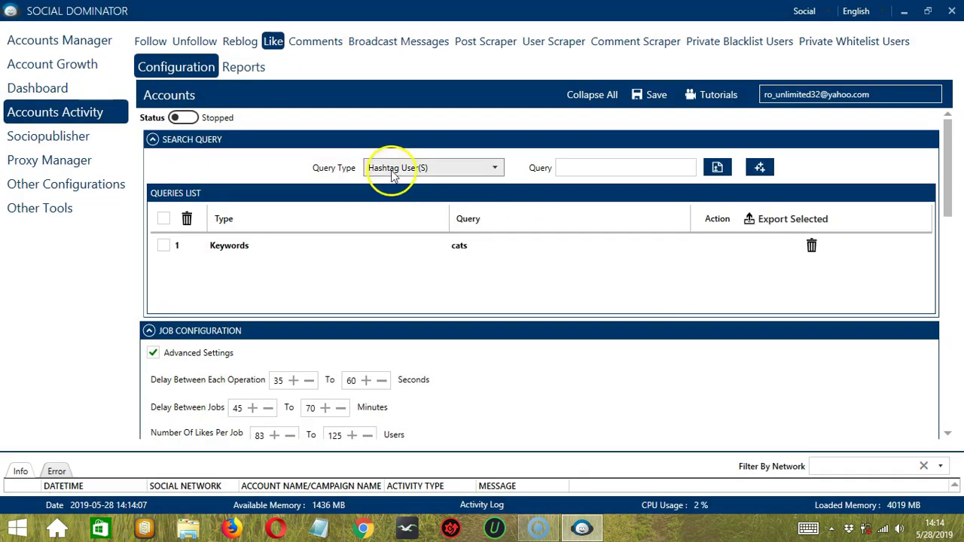
left_click(190, 119)
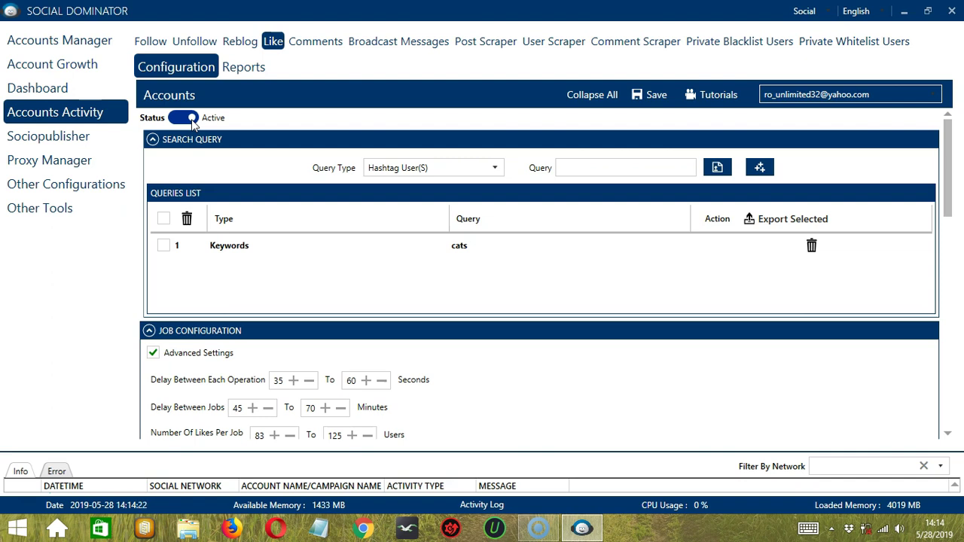
Step: In Tumblr mode with the account selected, add the keyword 'cats' to a Like campaign
left_click(828, 15)
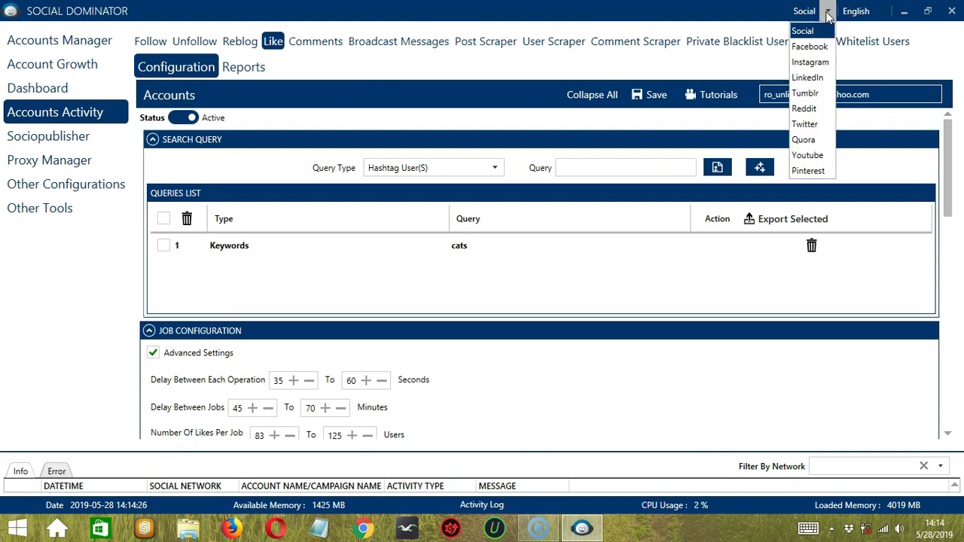
left_click(820, 94)
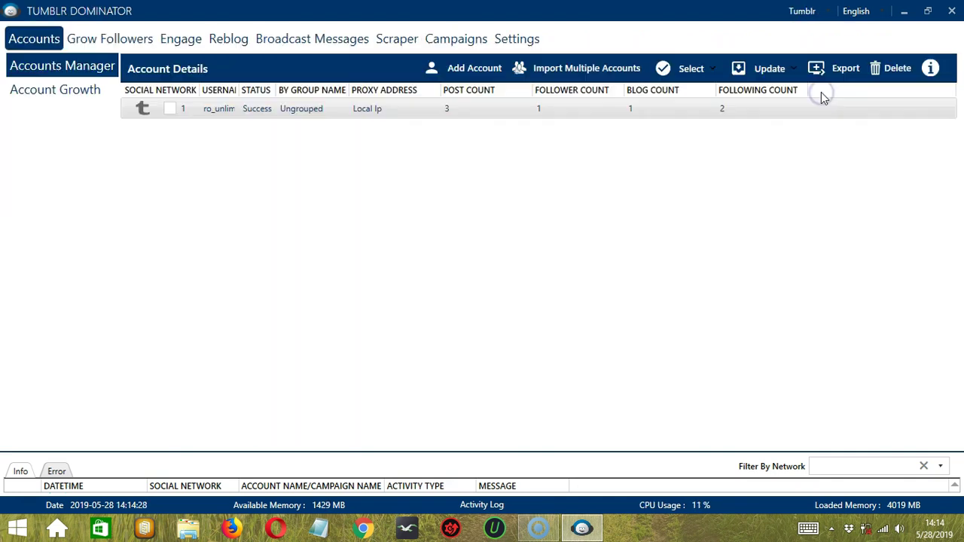
left_click(816, 119)
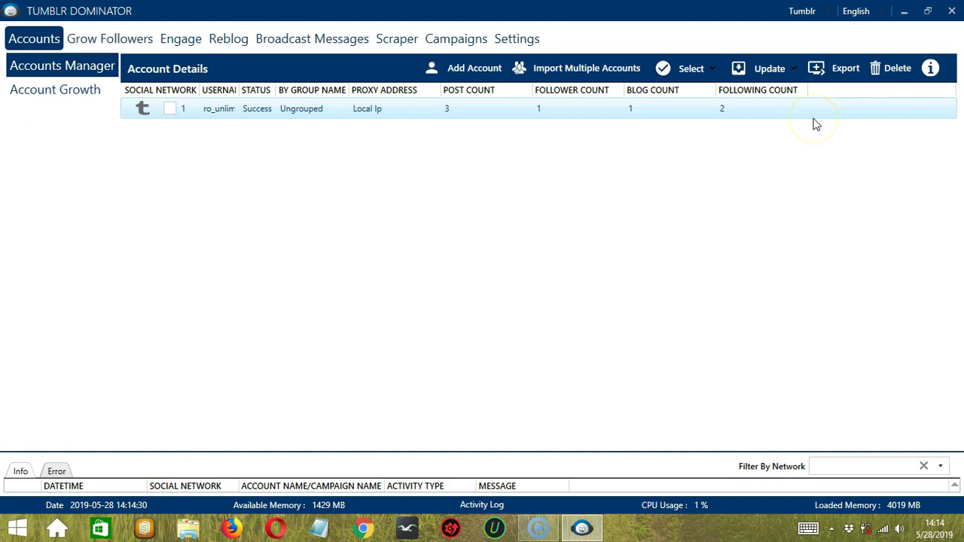
left_click(164, 38)
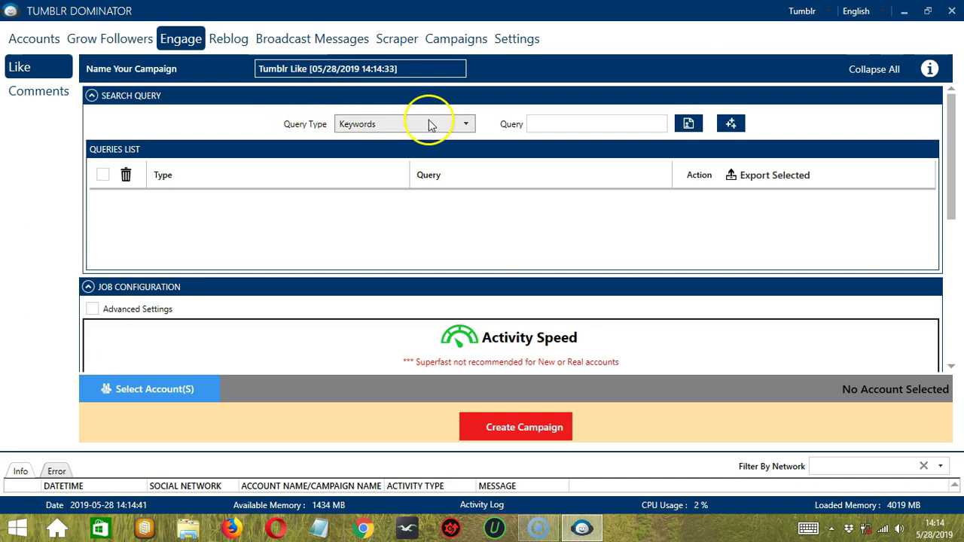
left_click(558, 124)
type("cats")
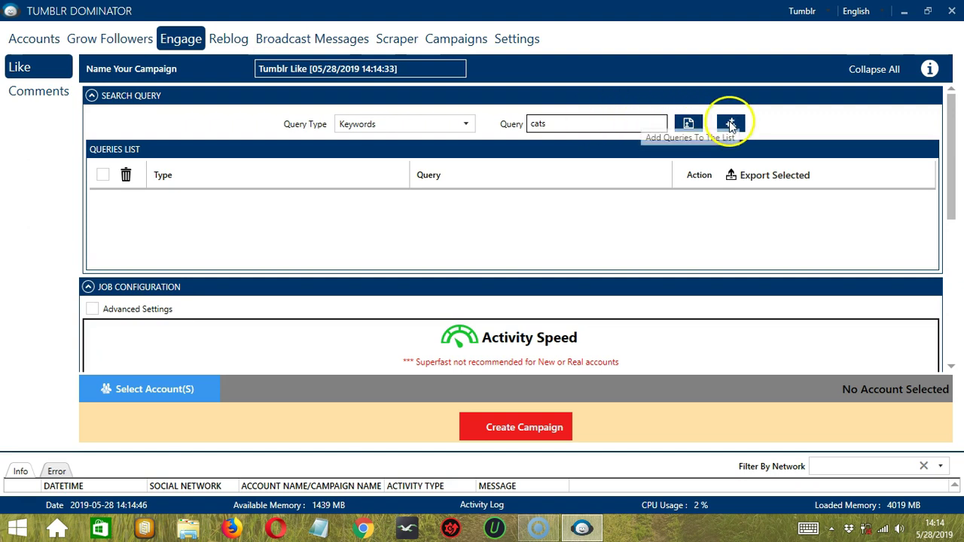
left_click(730, 123)
Step: Set the campaign to ignore video posts and skip users on the private blacklist
scroll(379, 175, "down", 5)
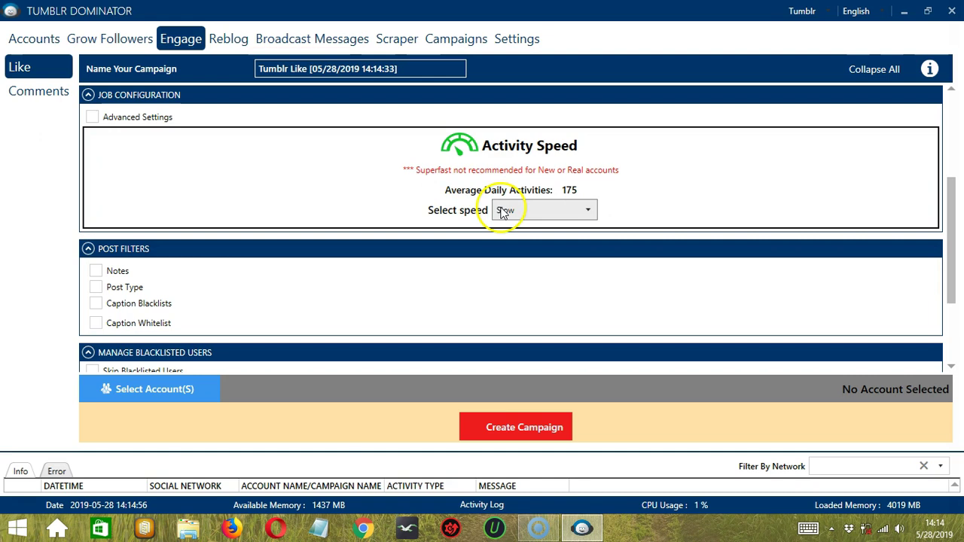
left_click(124, 287)
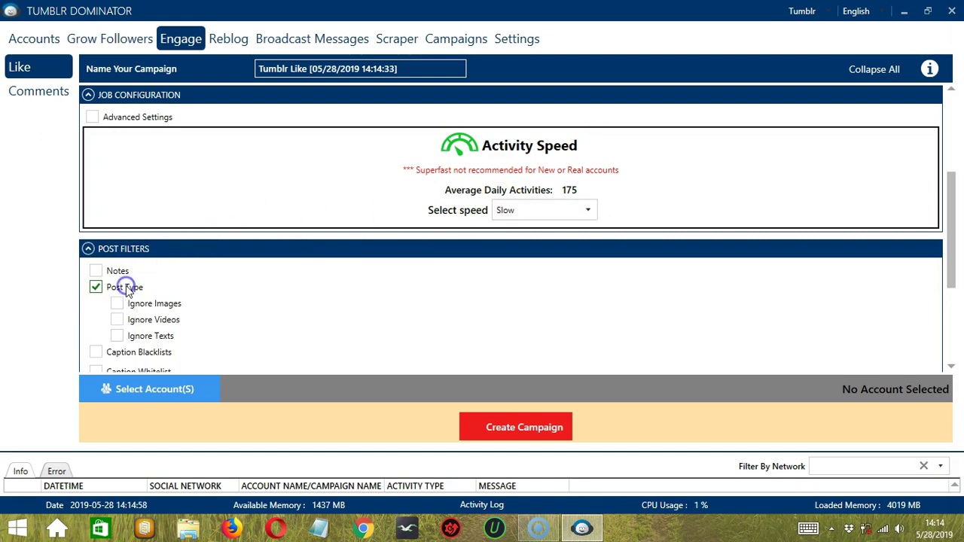
left_click(143, 322)
scroll(555, 301, "down", 5)
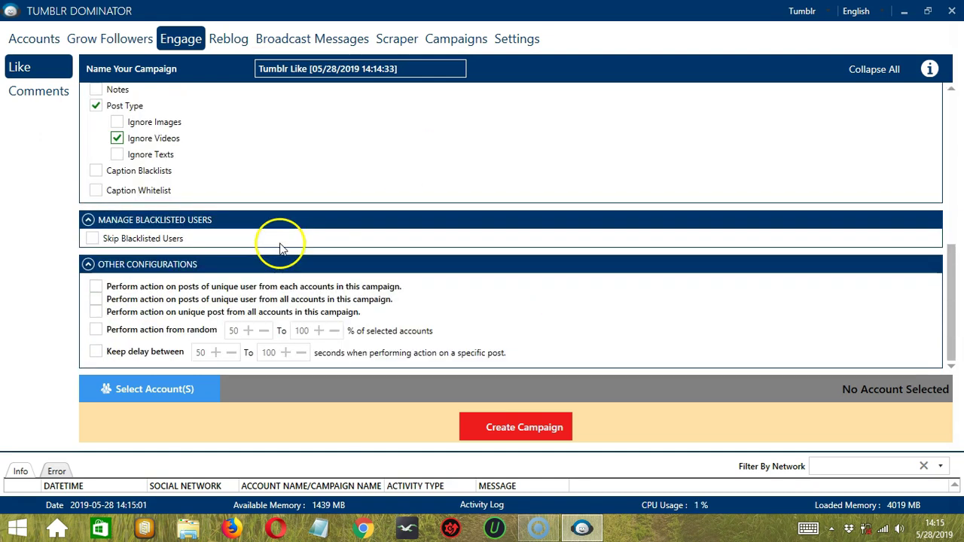
left_click(111, 238)
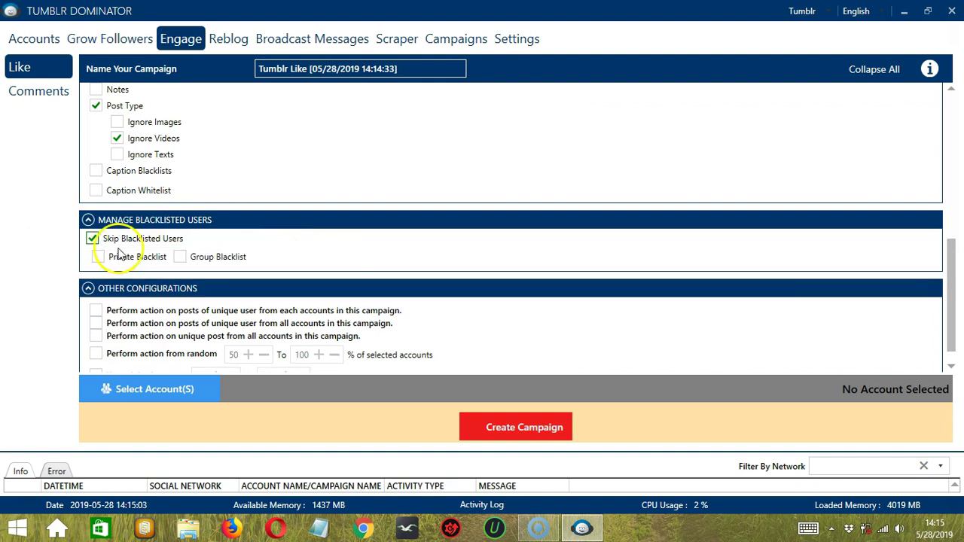
left_click(122, 257)
scroll(588, 271, "down", 1)
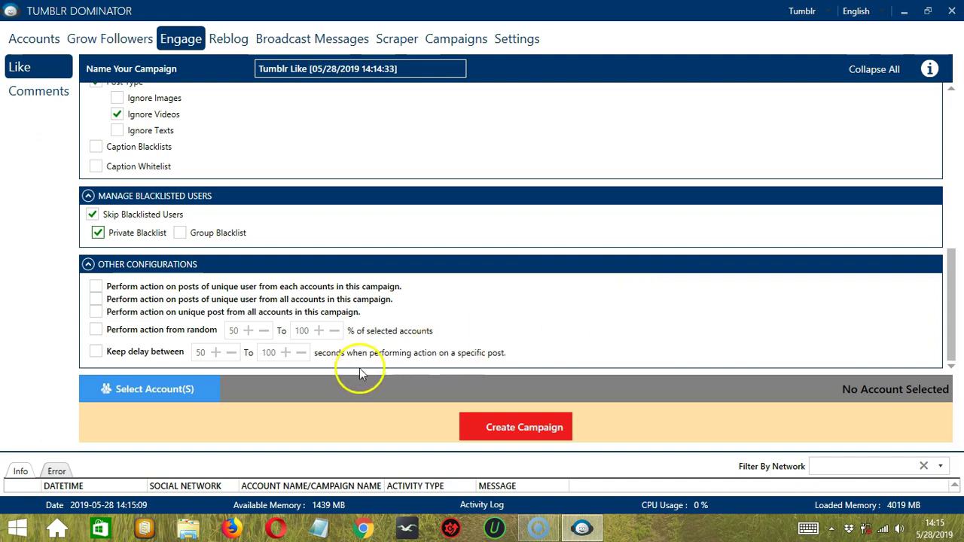
Step: Assign the Tumblr account and create the Like campaign, overriding that account's previous Like settings
left_click(211, 388)
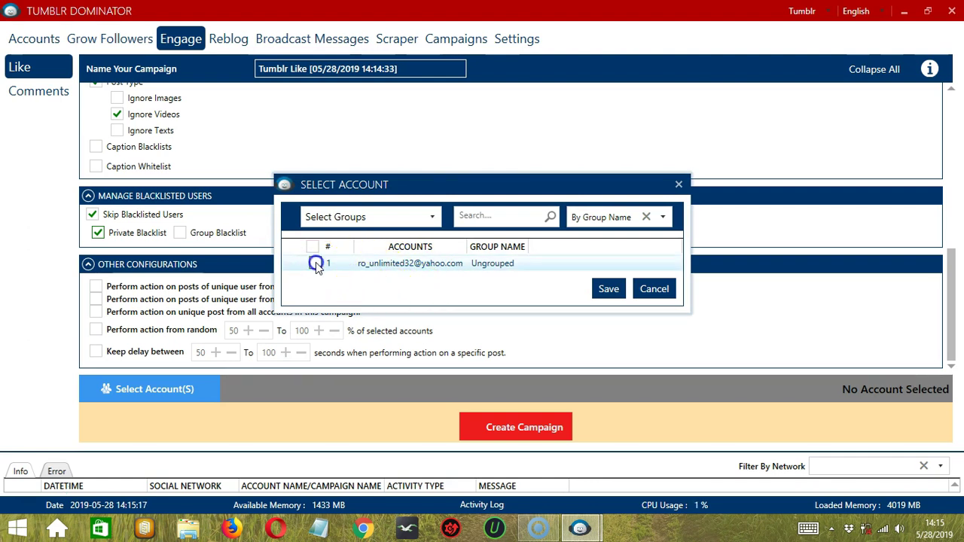
left_click(606, 289)
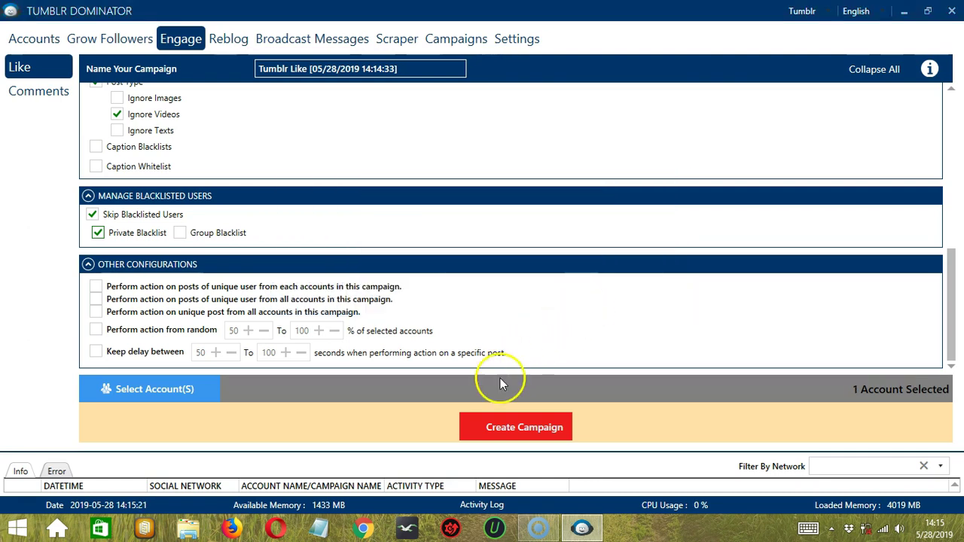
left_click(474, 427)
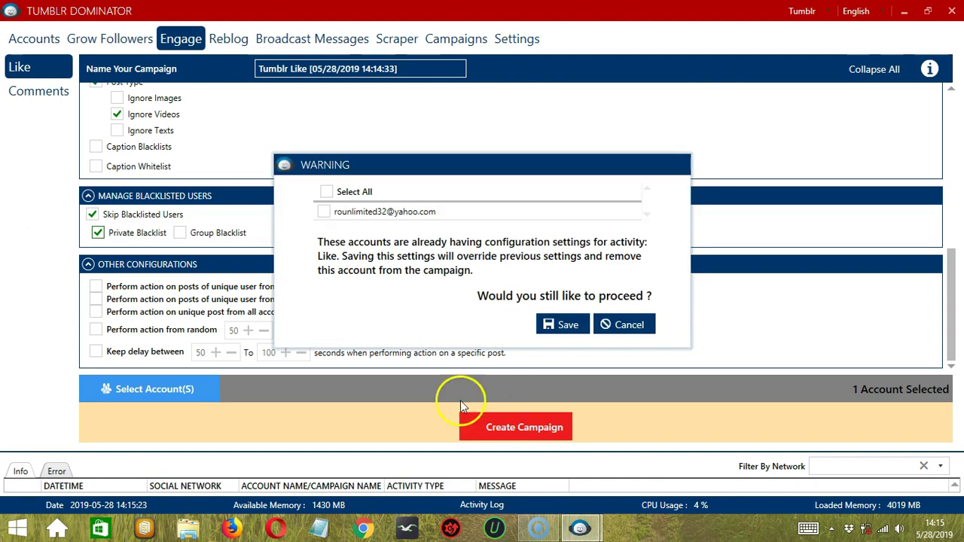
left_click(366, 213)
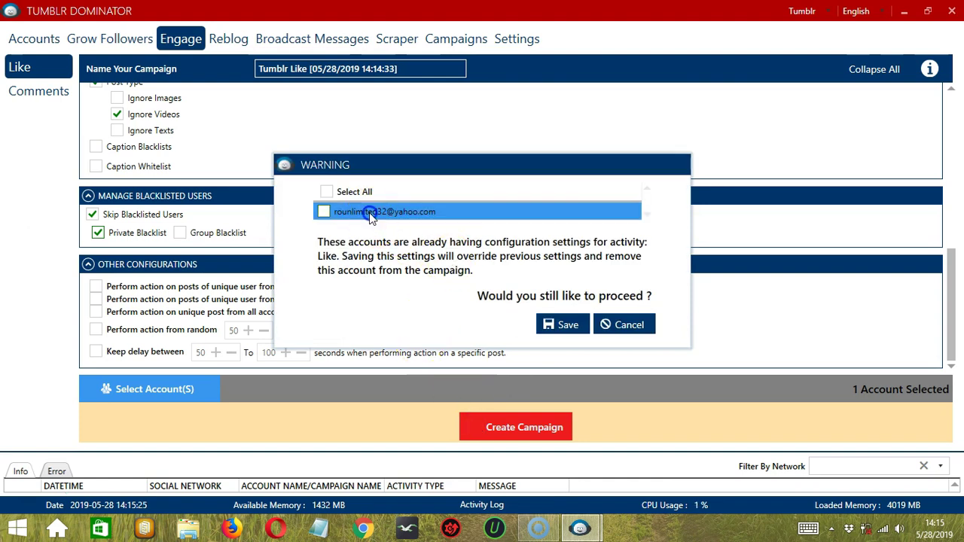
left_click(369, 213)
left_click(569, 330)
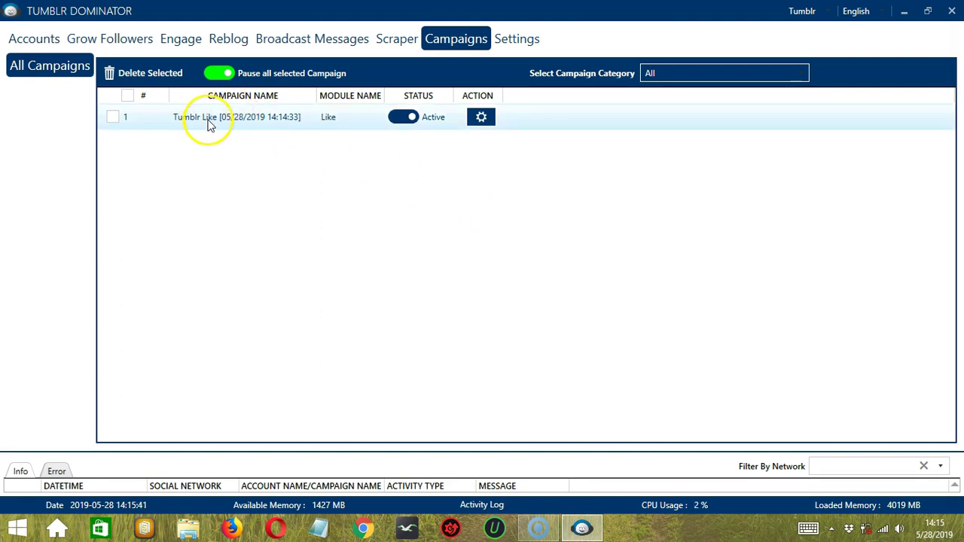
Step: Toggle the Tumblr Like campaign to Paused, then close its gear menu without choosing anything
left_click(399, 122)
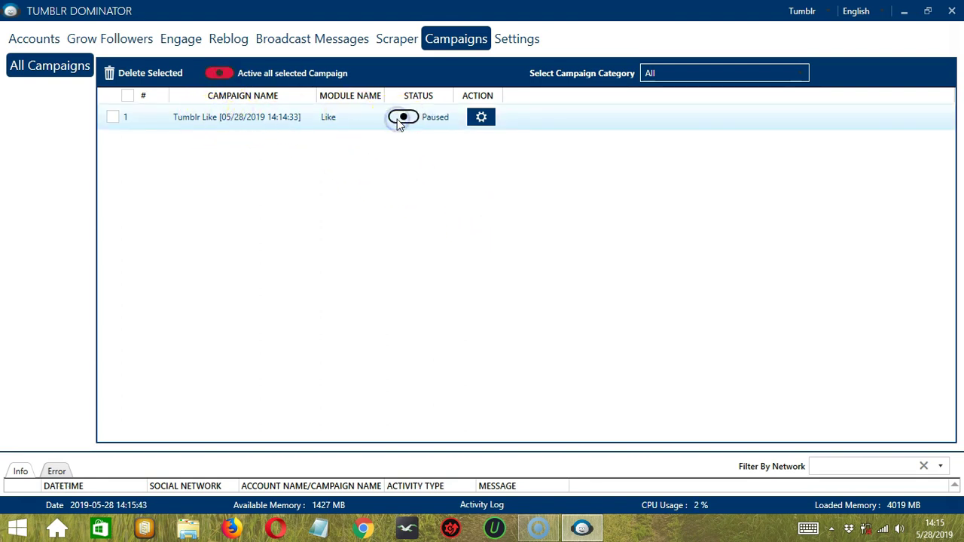
left_click(482, 119)
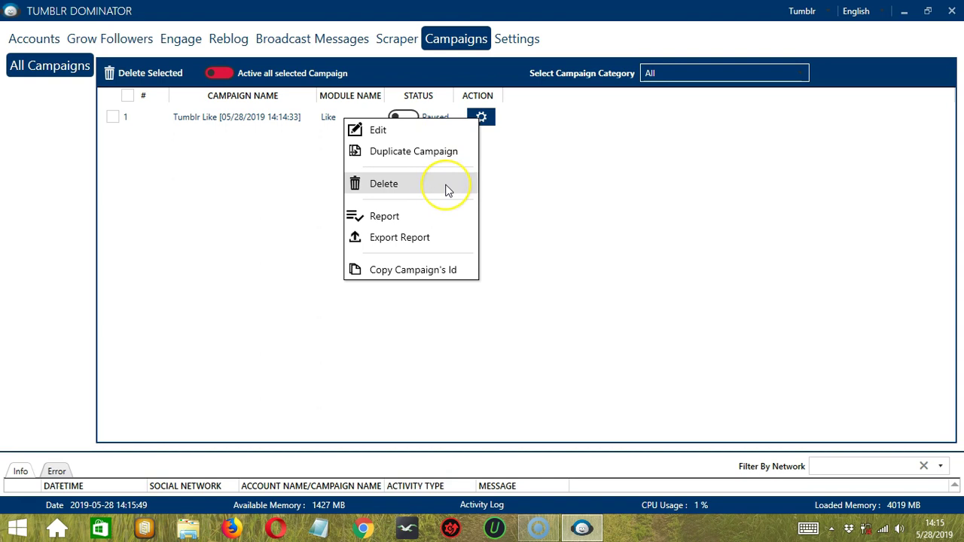
left_click(581, 167)
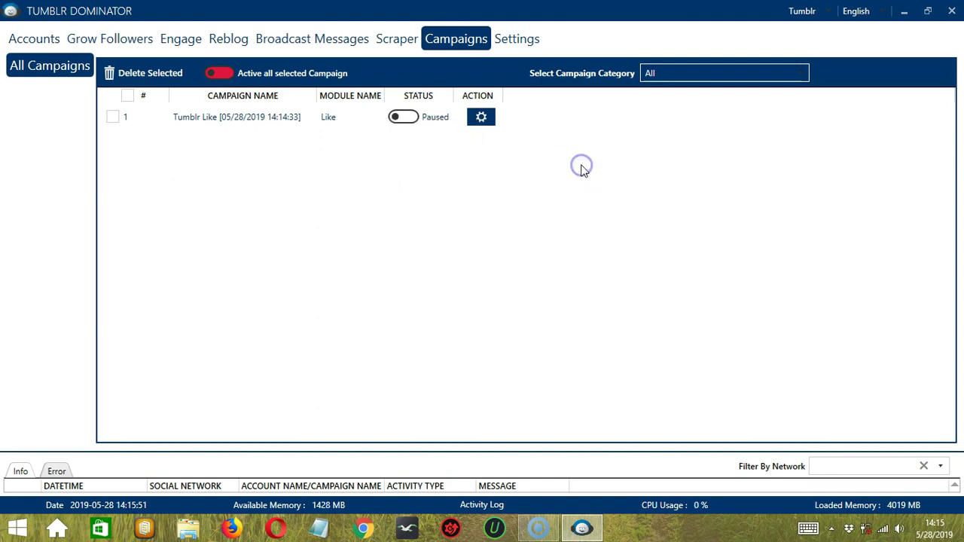